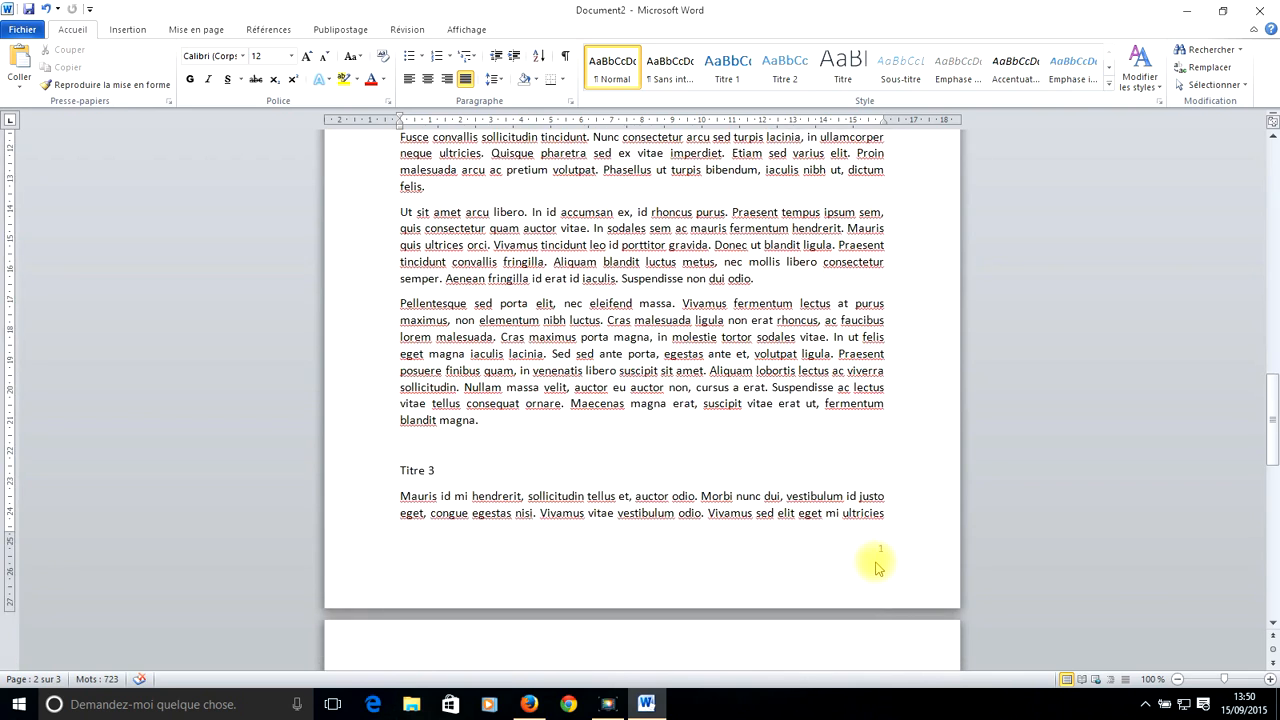
- Format the Titre 1 heading as bold, 18 pt, red text in the Adobe Garamond Pro Bold font
scroll(872, 567, "up", 10)
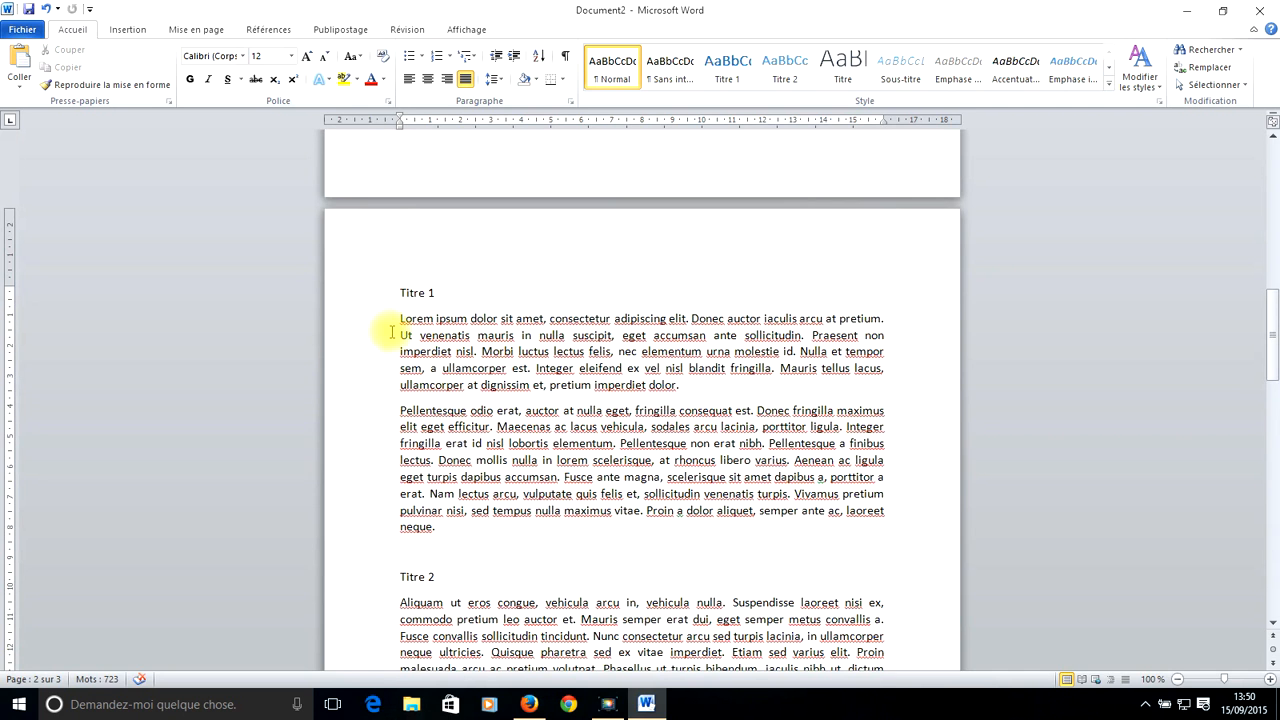
scroll(395, 343, "up", 1)
left_click_drag(437, 331, 400, 330)
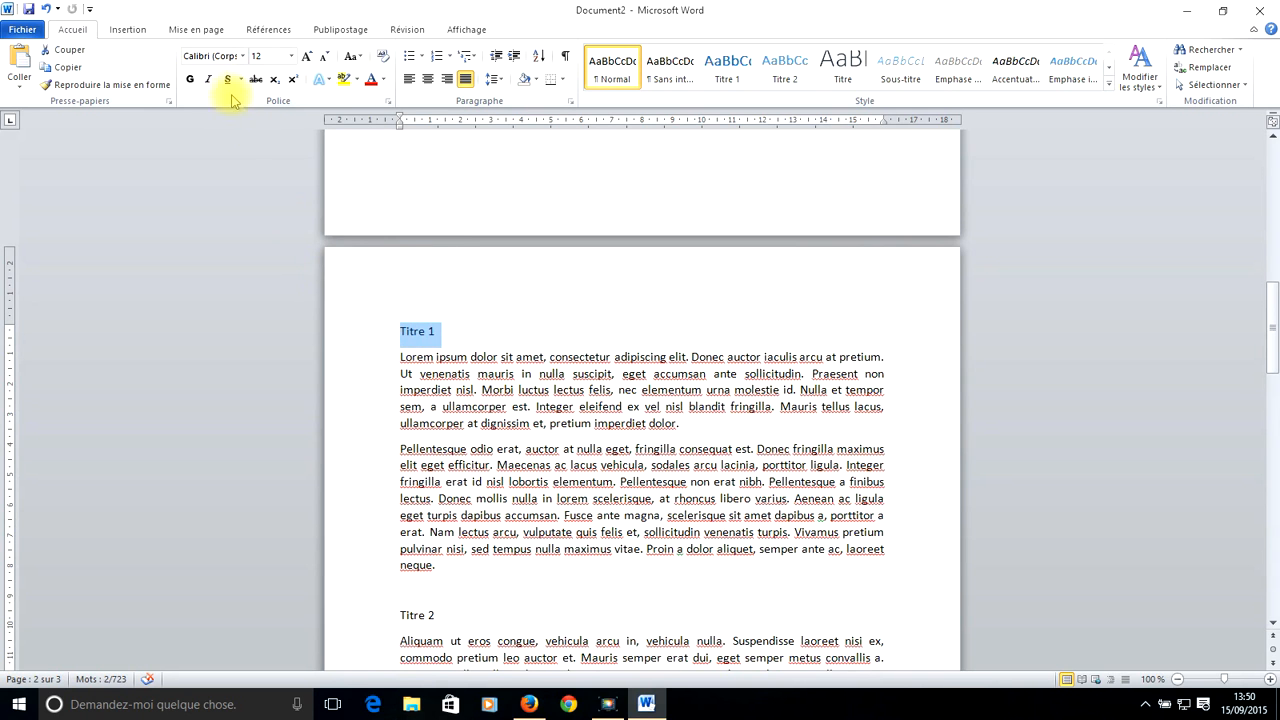
left_click(189, 80)
left_click(291, 56)
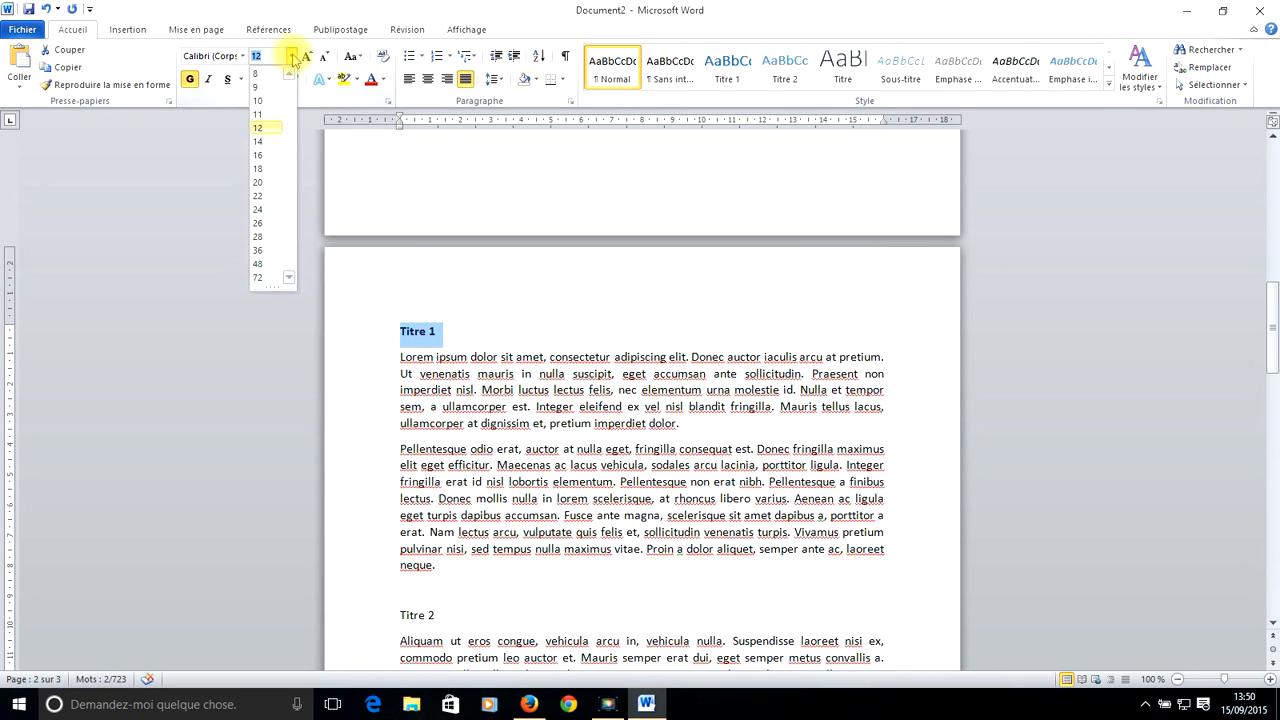
left_click(257, 168)
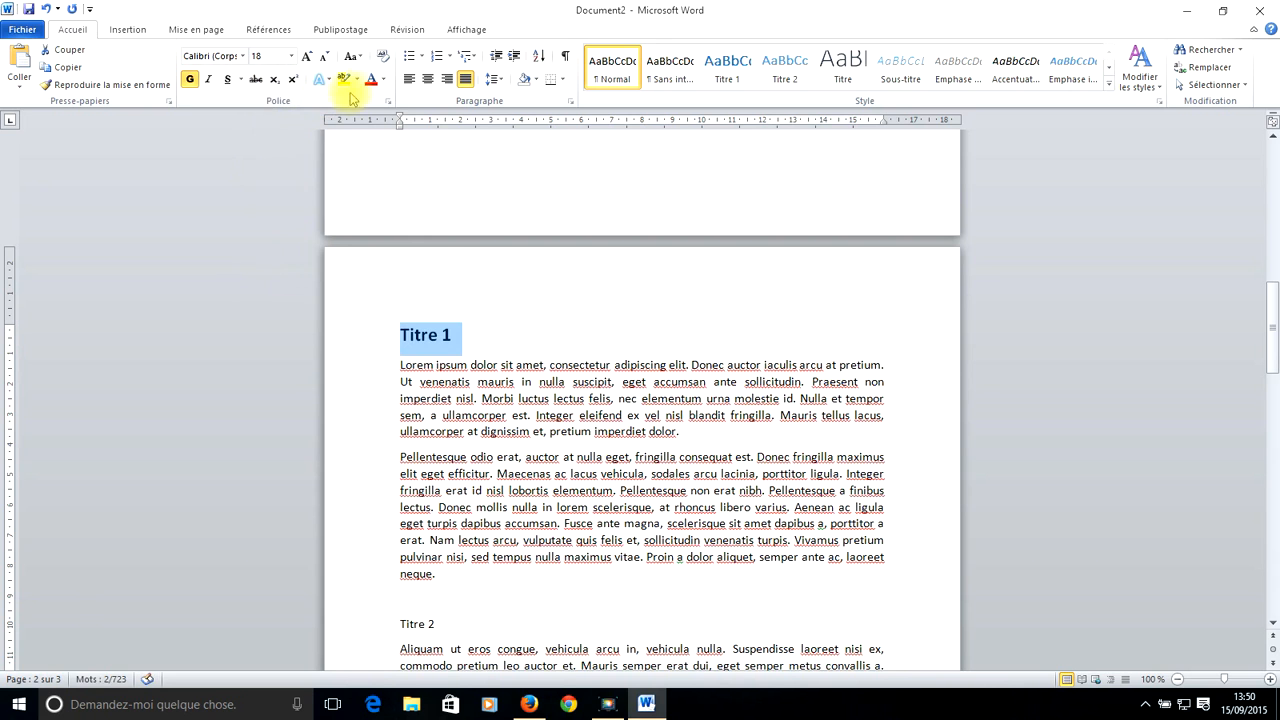
left_click(368, 79)
left_click(243, 57)
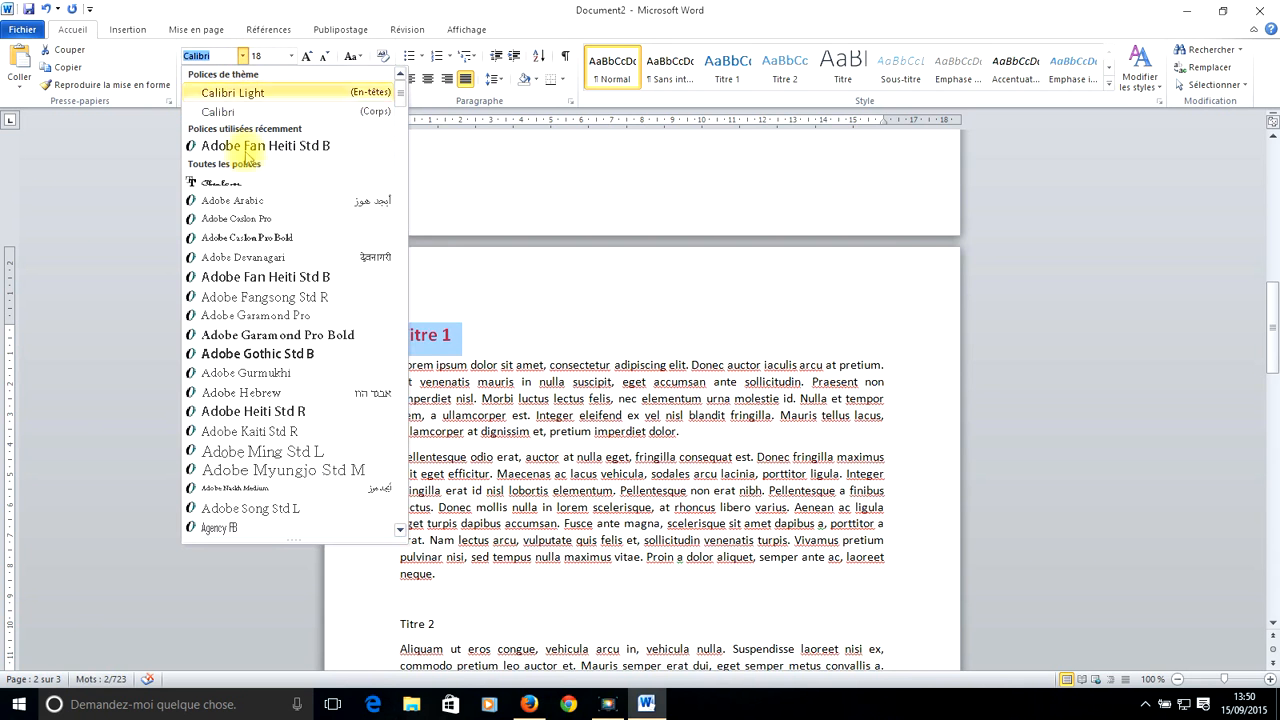
left_click(247, 338)
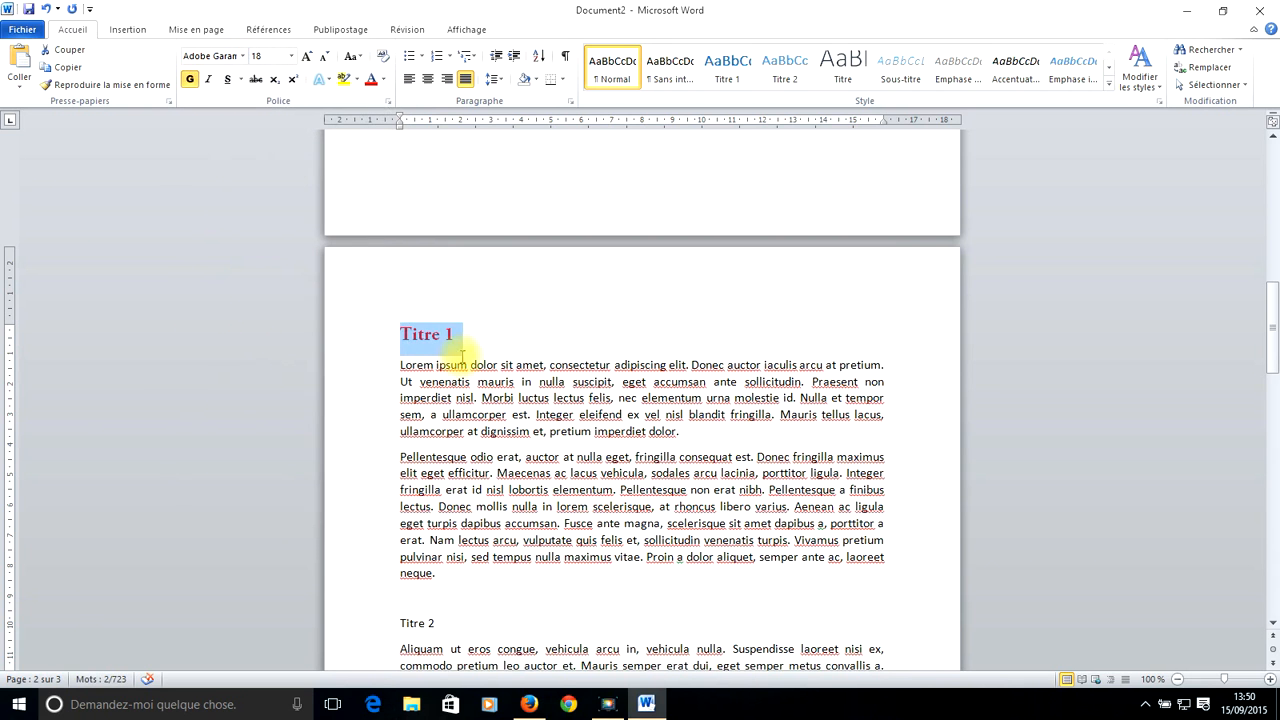
left_click(481, 341)
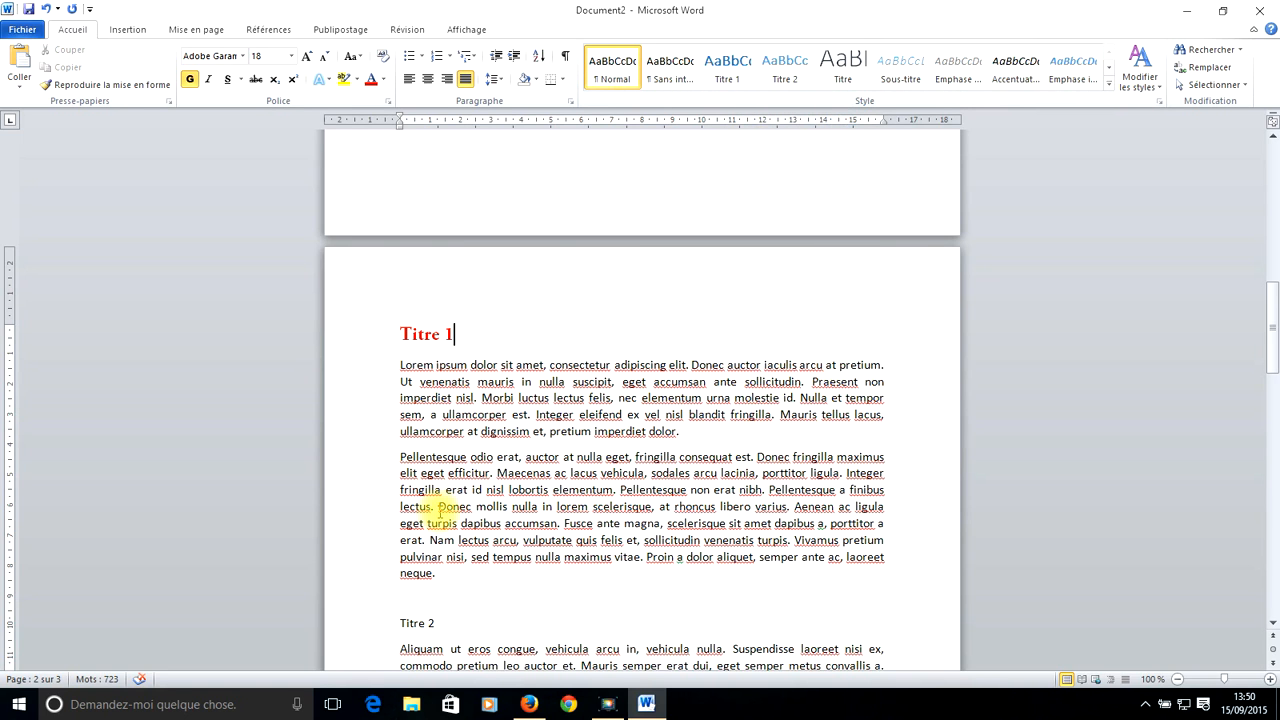
- Save the formatting of the Titre 1 heading as a new quick style named "Mon titre"
left_click(422, 623)
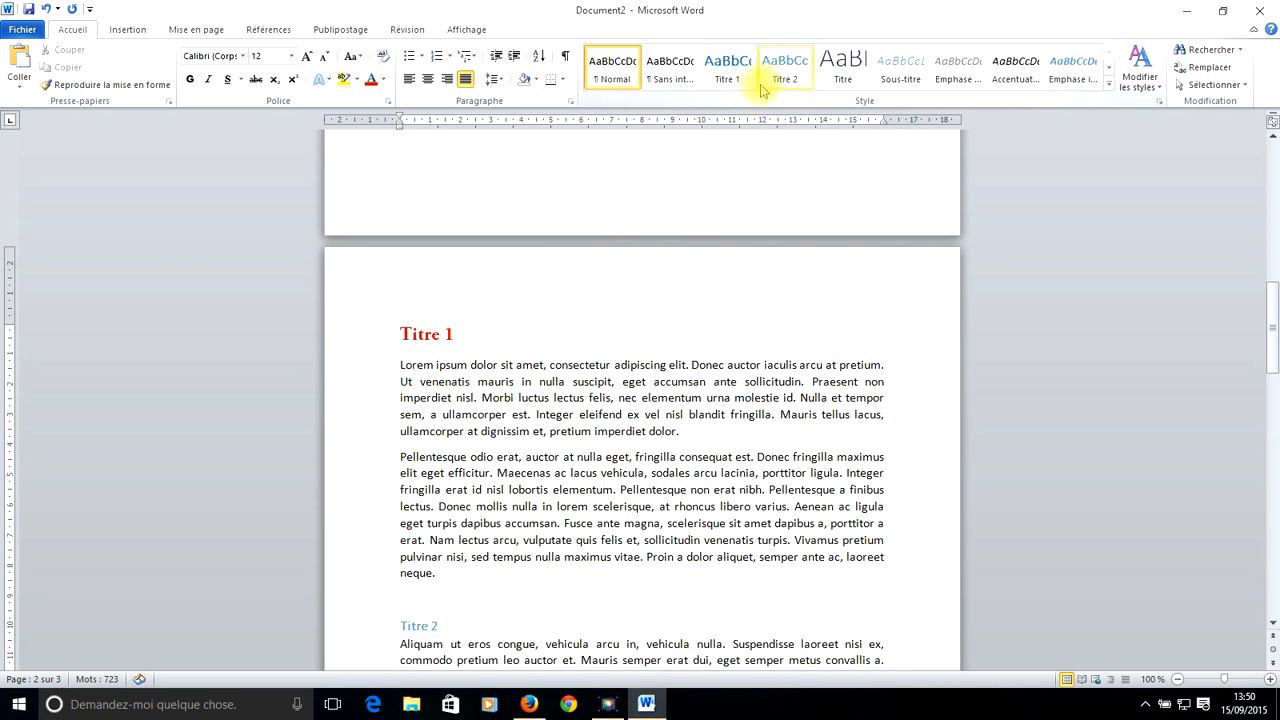
left_click(425, 336)
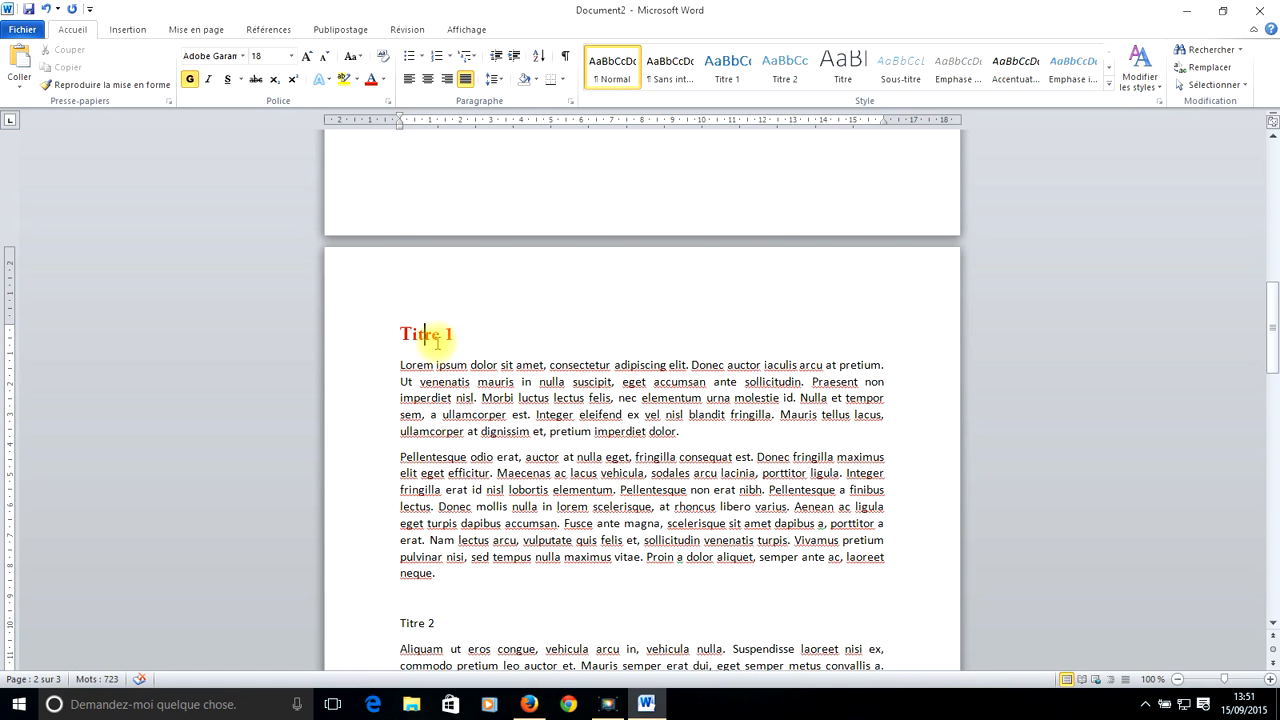
left_click(1110, 88)
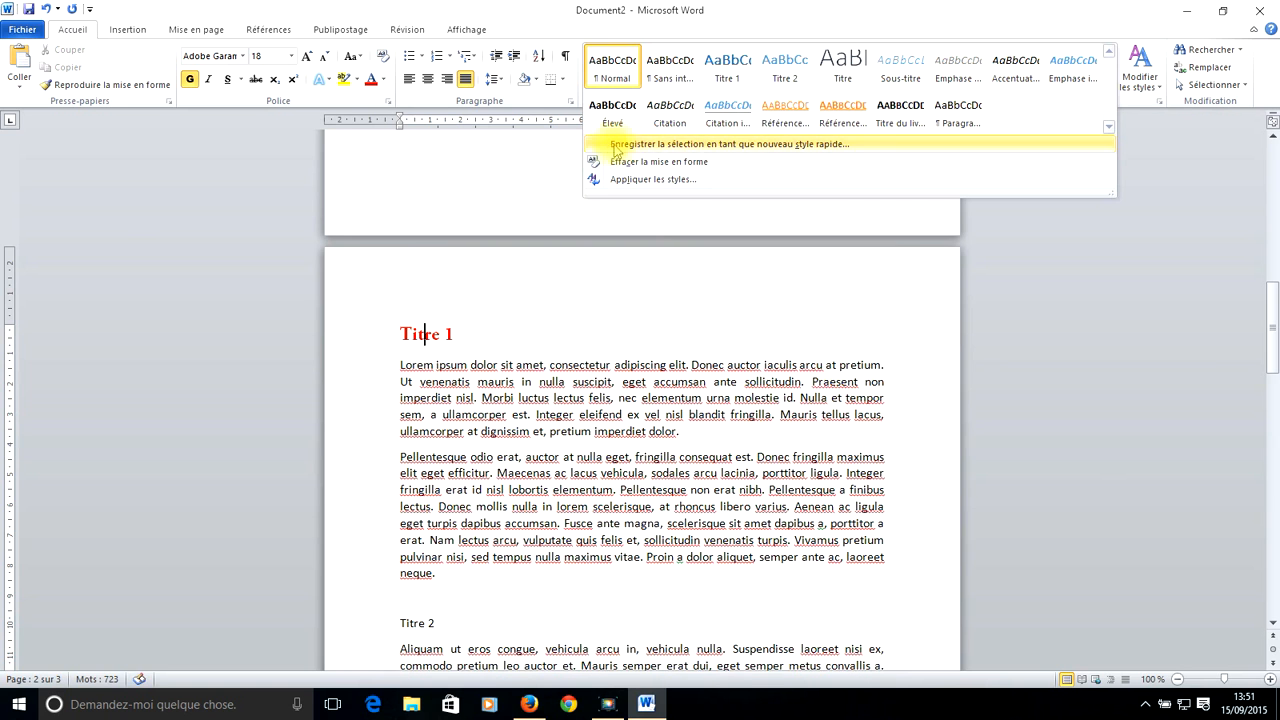
left_click(752, 148)
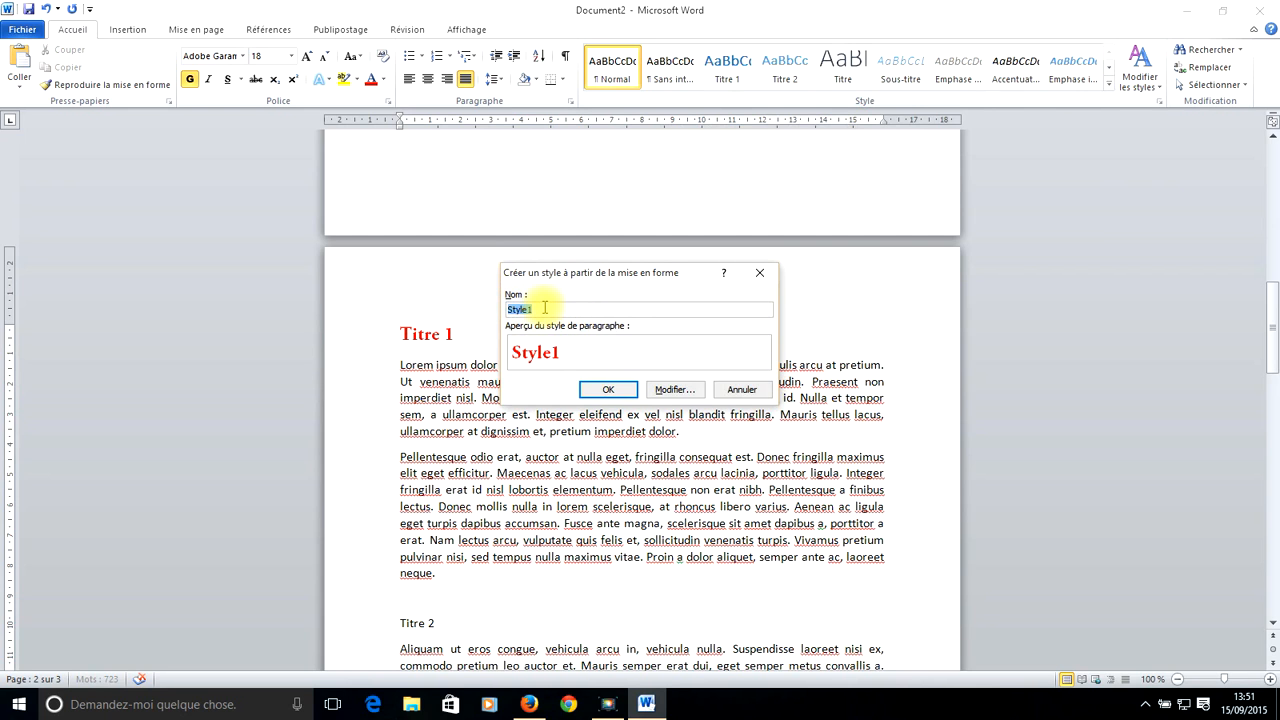
type("Mon titre")
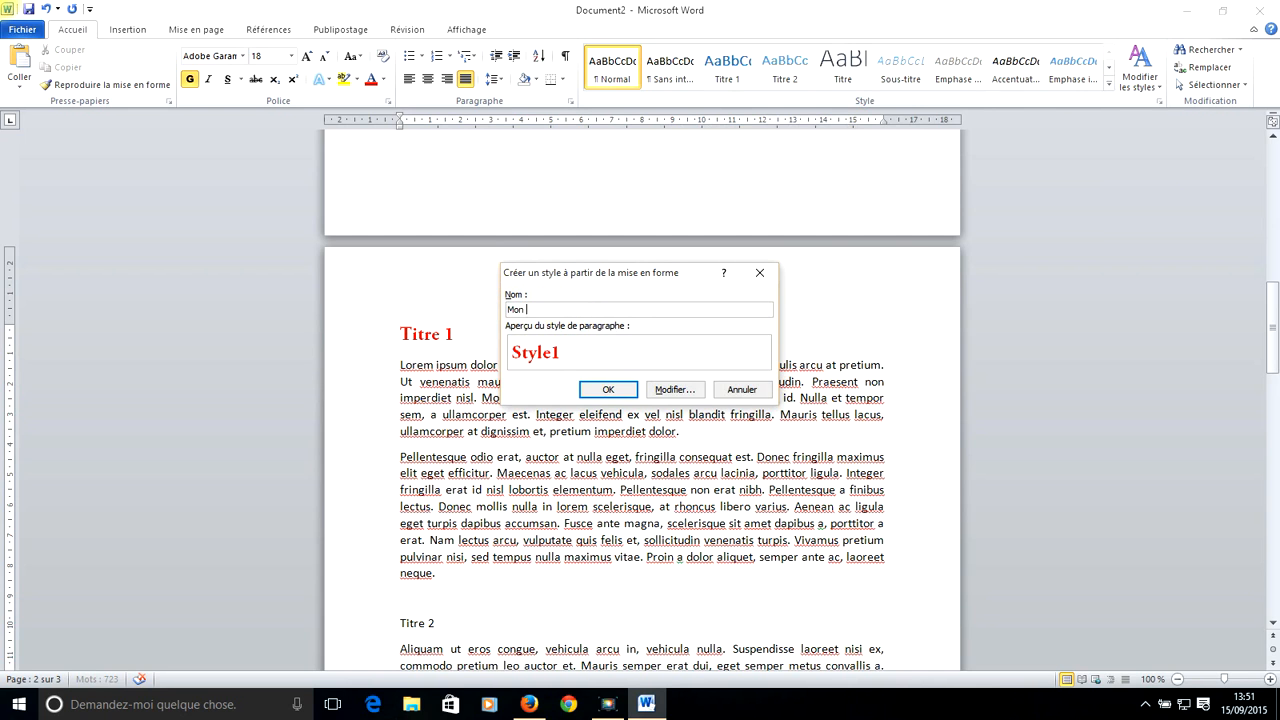
left_click(614, 391)
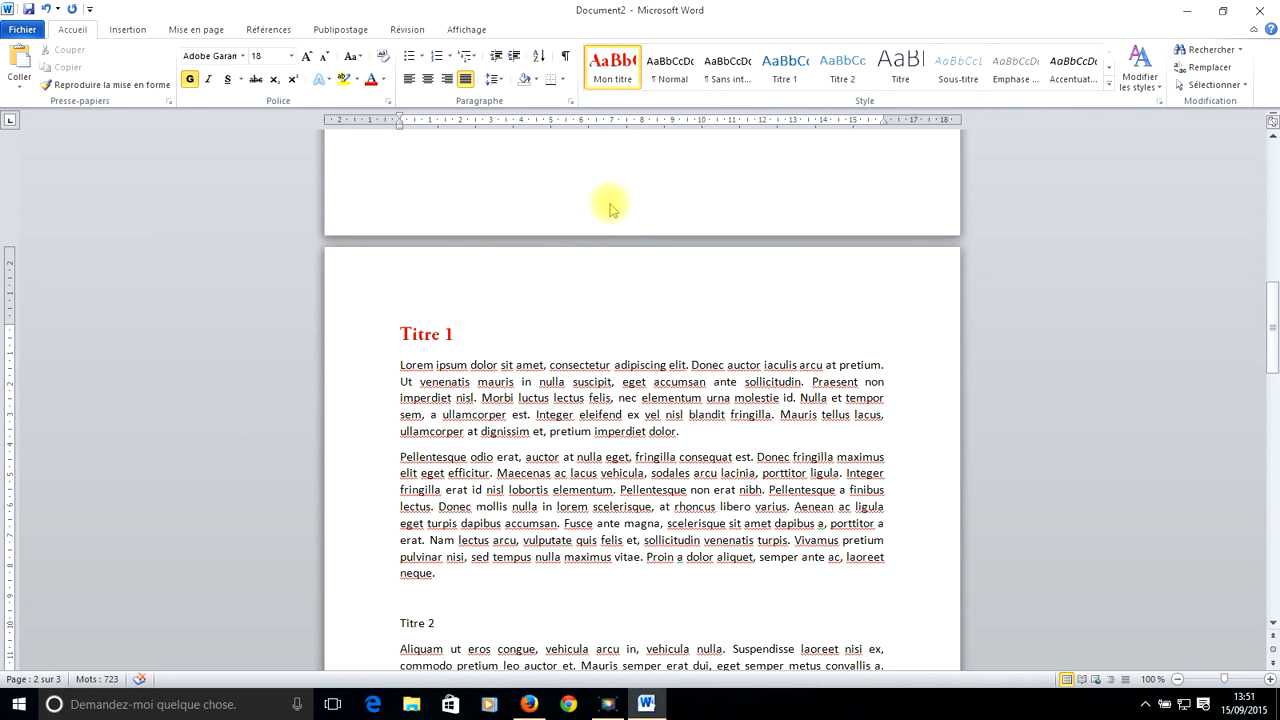
- Apply the Mon titre style to the Titre 2 and Titre 3 headings
scroll(530, 280, "down", 1)
left_click(427, 584)
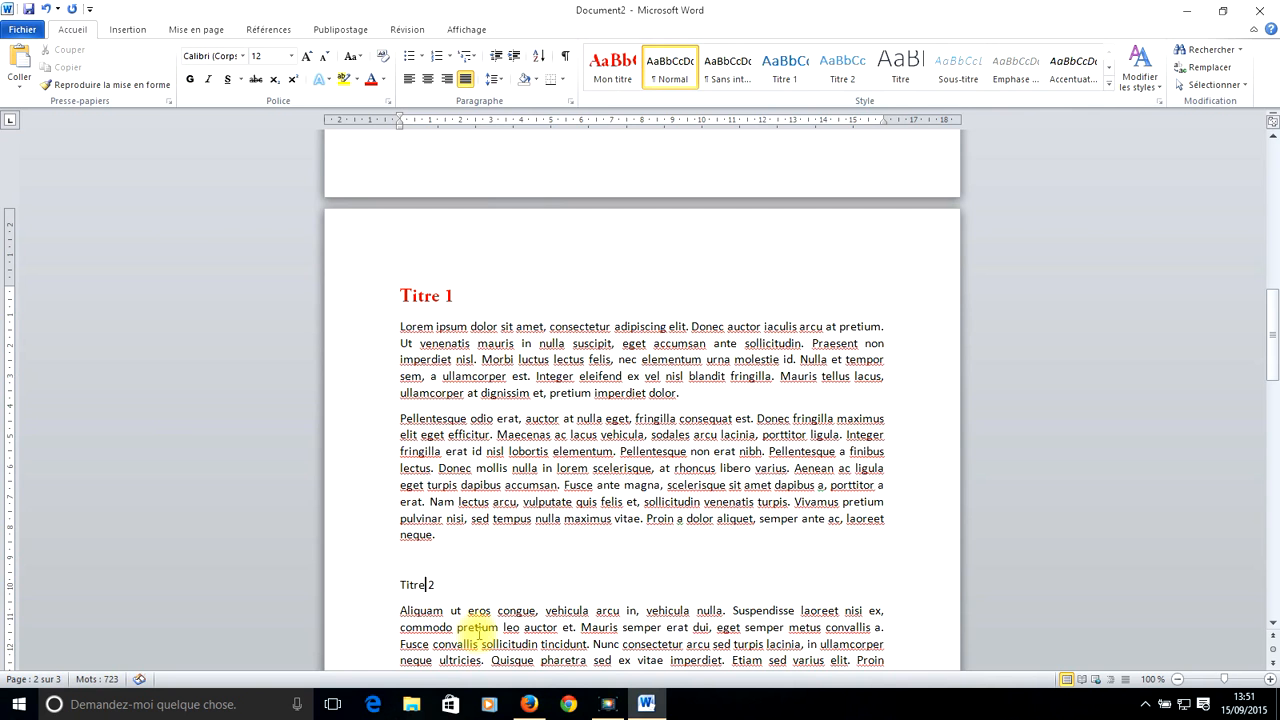
left_click(624, 75)
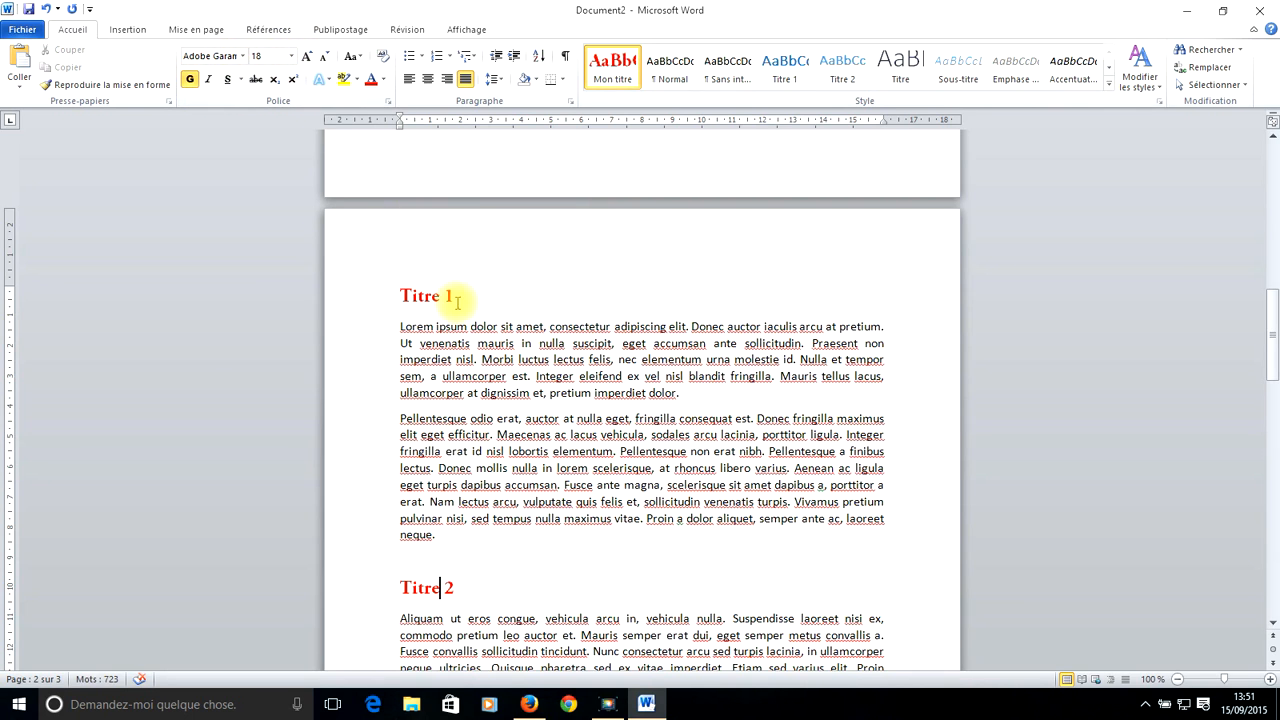
scroll(536, 389, "down", 15)
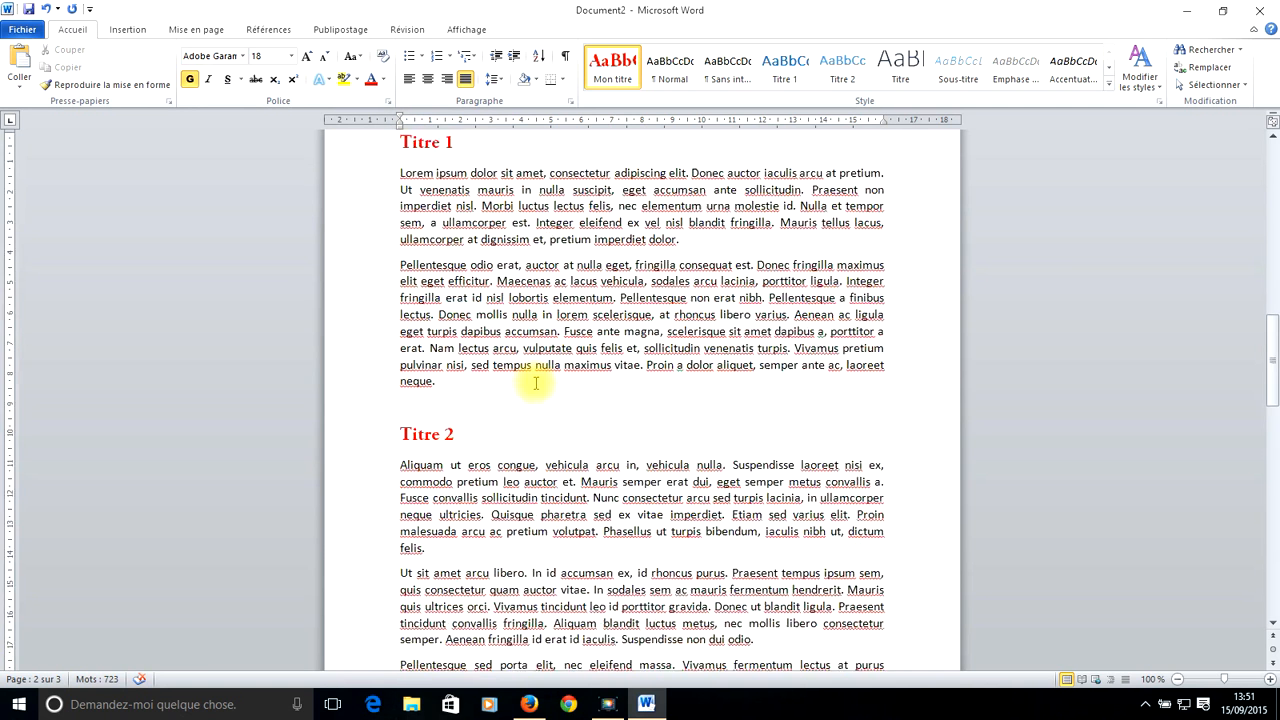
left_click(420, 363)
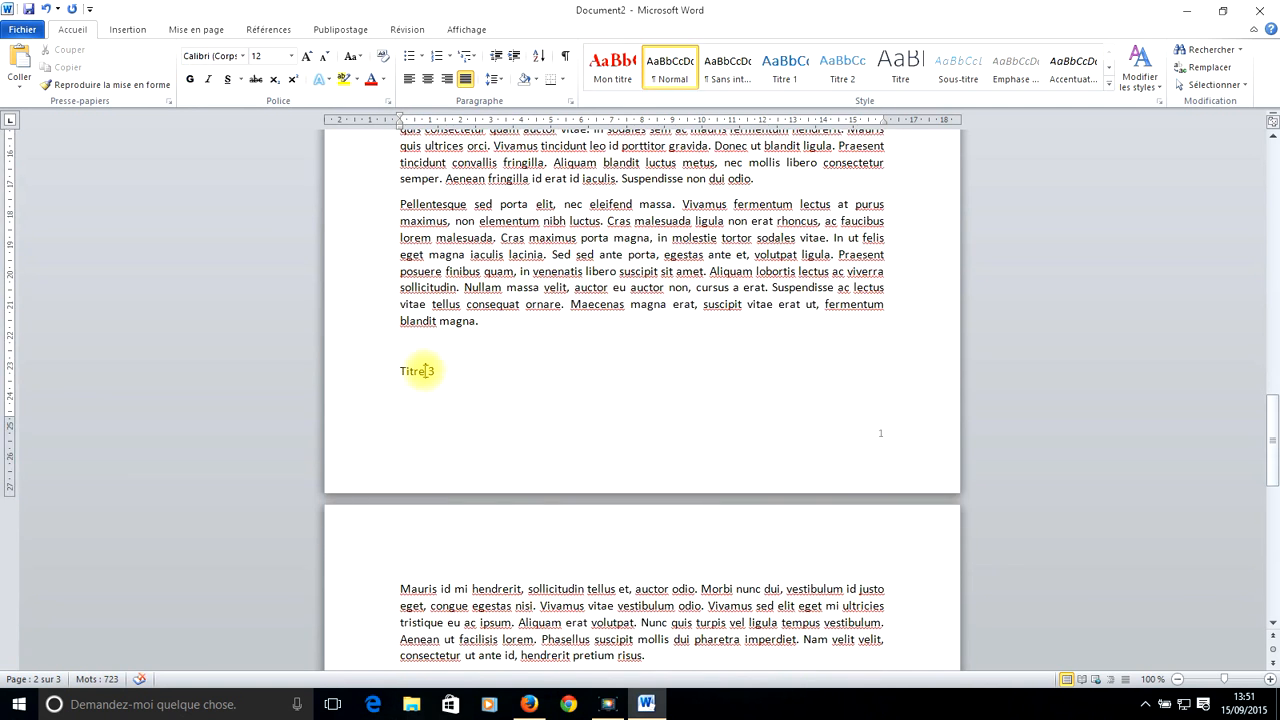
left_click(612, 68)
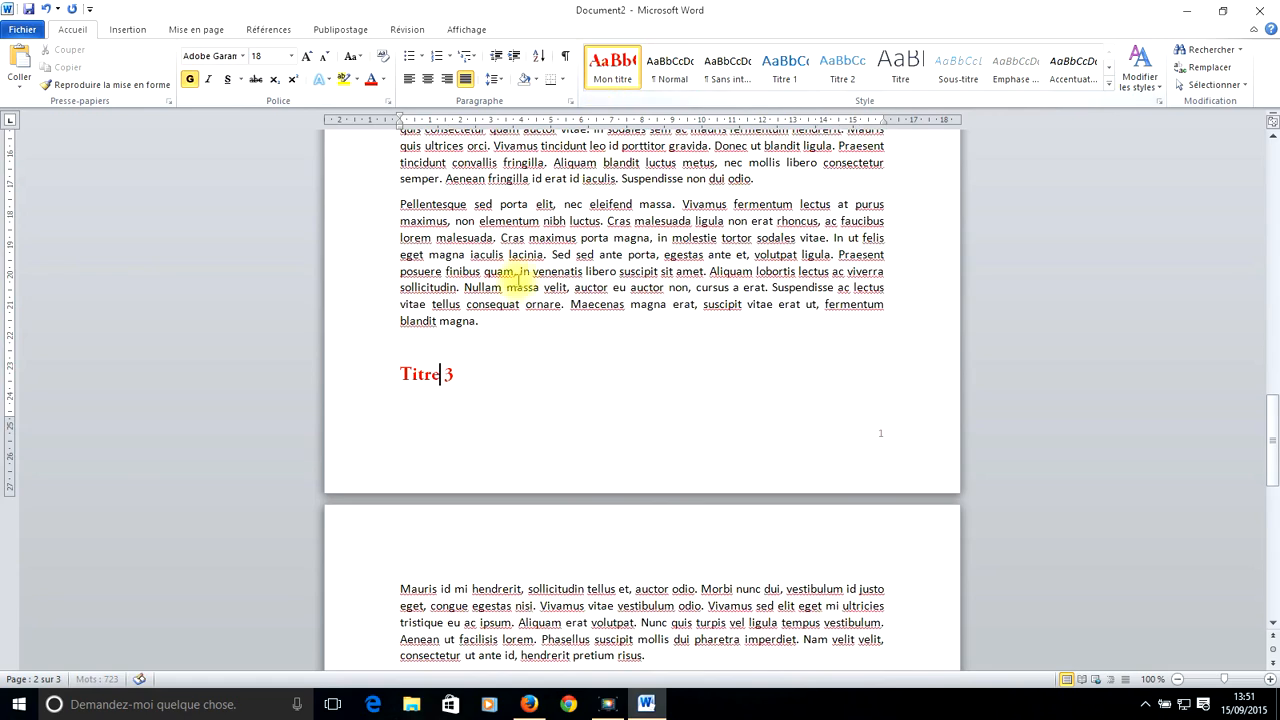
- Apply the Mon titre style to the Titre 4 heading
scroll(520, 271, "down", 7)
left_click(420, 430)
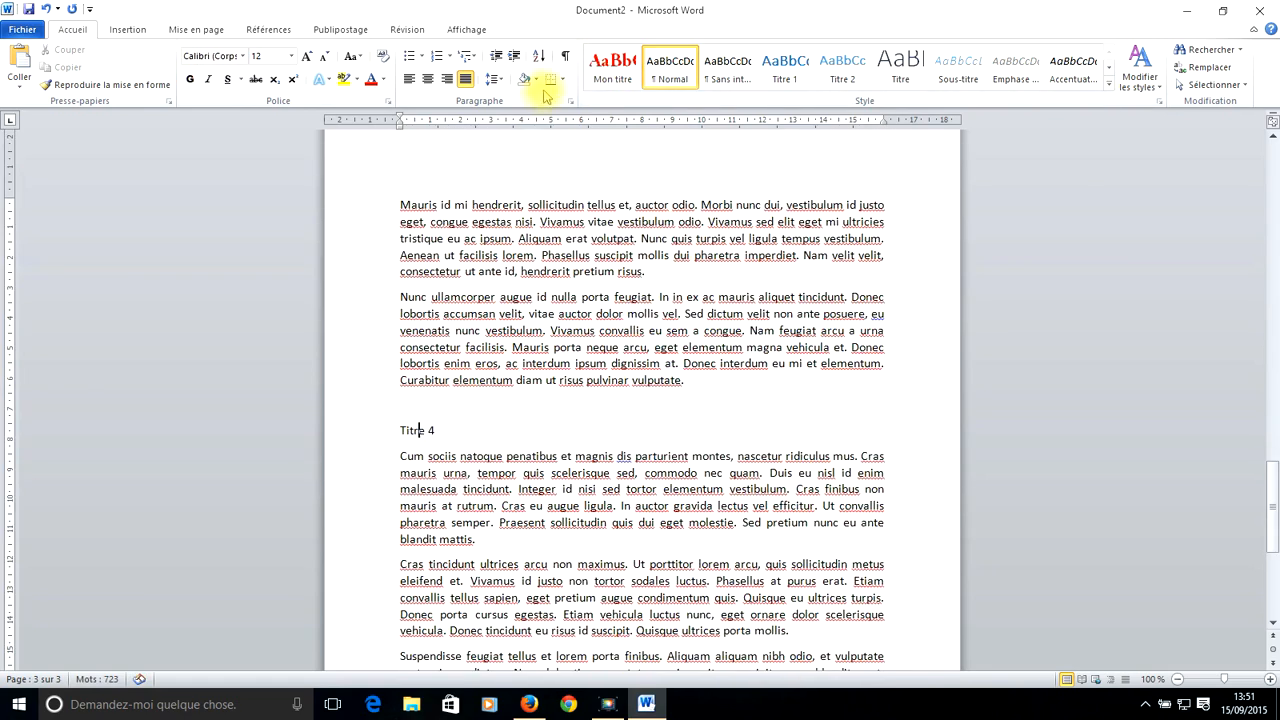
left_click(612, 68)
scroll(517, 366, "down", 5)
scroll(517, 352, "up", 6)
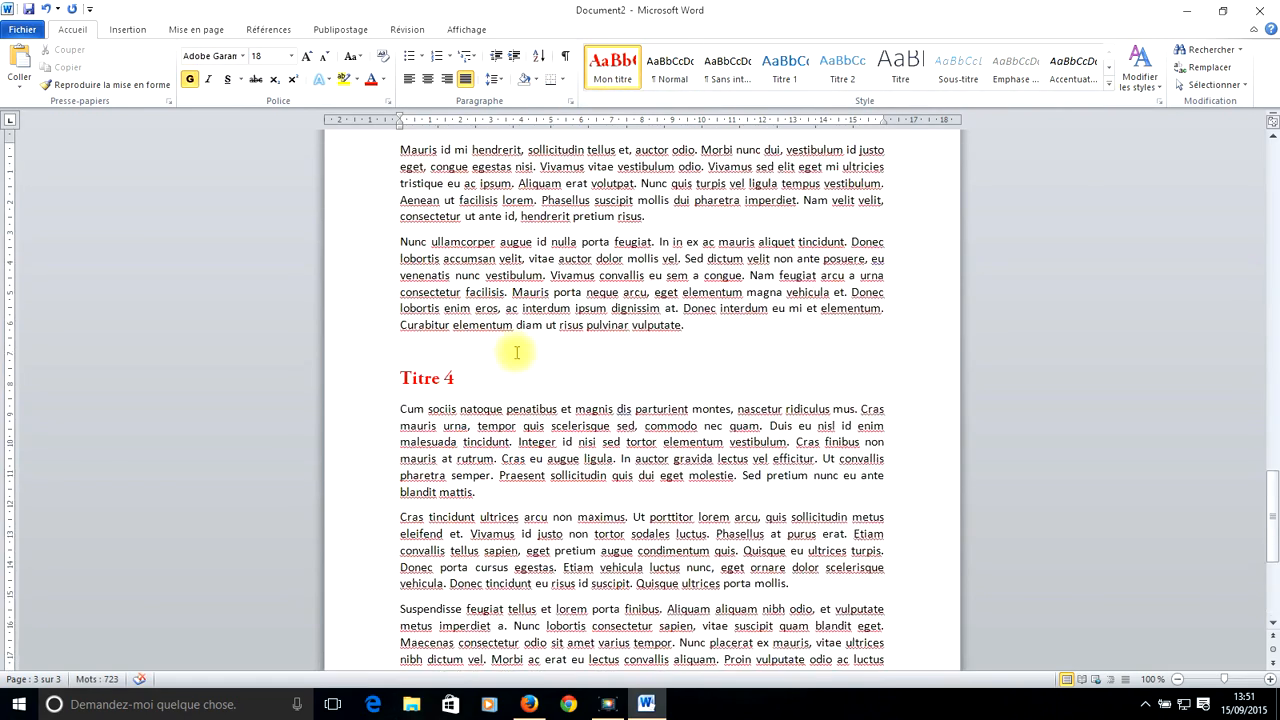
scroll(517, 352, "up", 1)
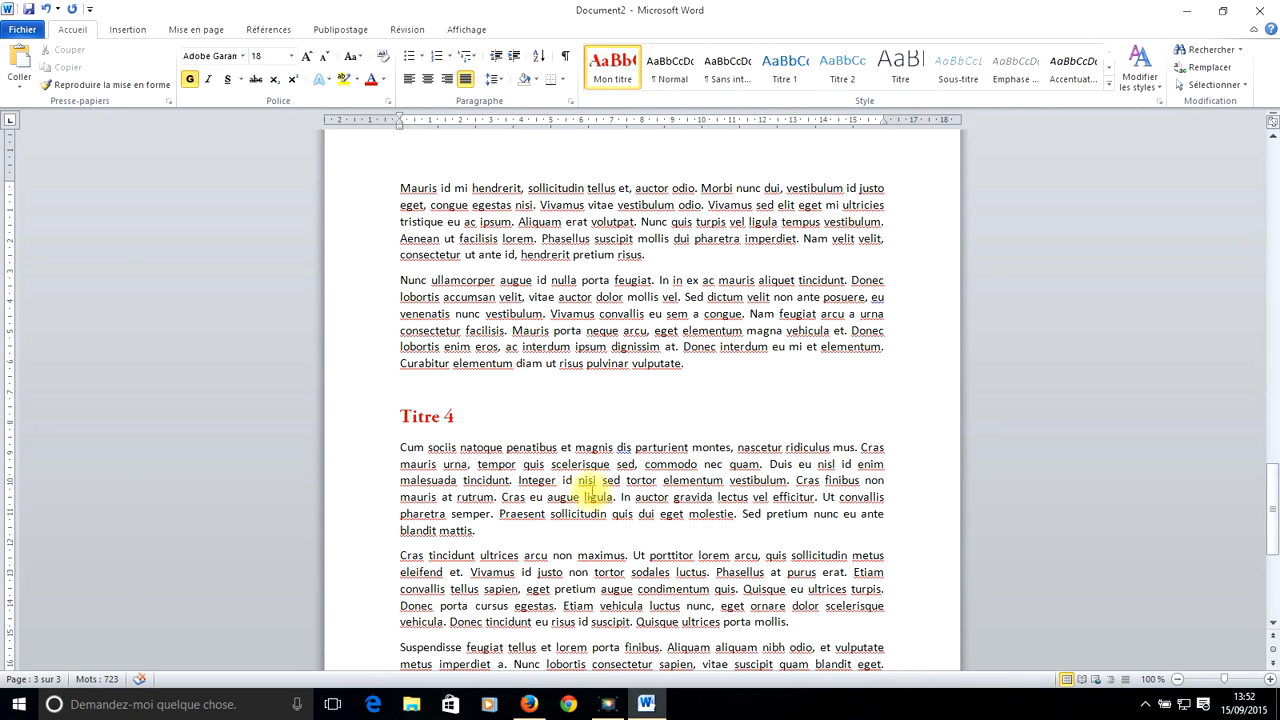
- Insert a page break on the empty line just before the Titre 3 heading
scroll(590, 490, "up", 5)
scroll(590, 490, "up", 10)
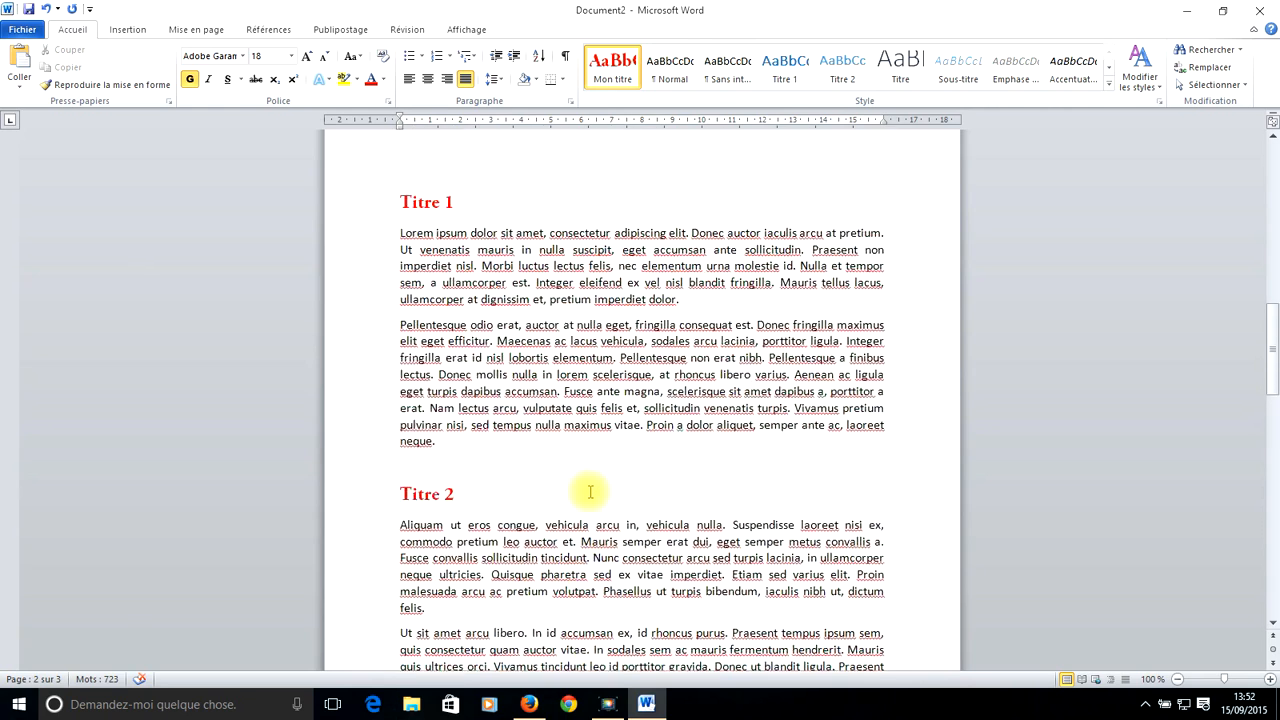
scroll(590, 491, "down", 7)
left_click(464, 443)
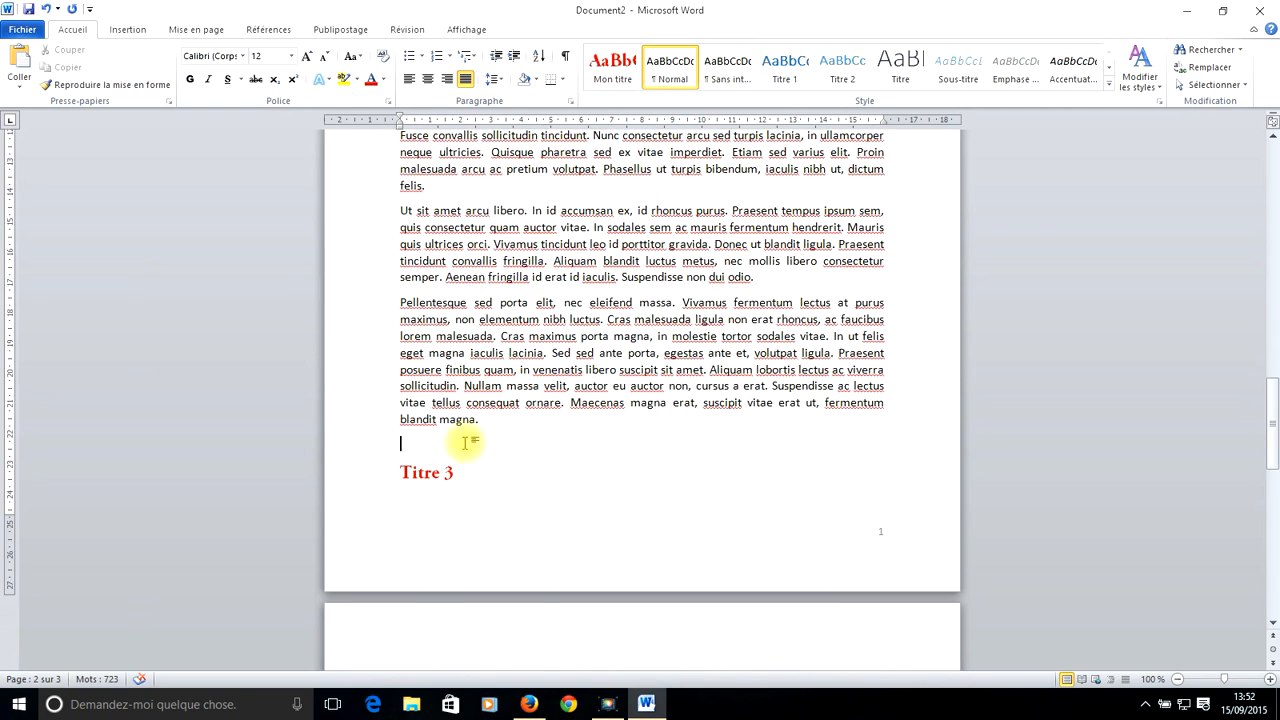
key("ctrl+Return")
scroll(490, 440, "down", 2)
- Place the insertion point on the line below the SOMMAIRE heading on the first page
scroll(490, 440, "up", 13)
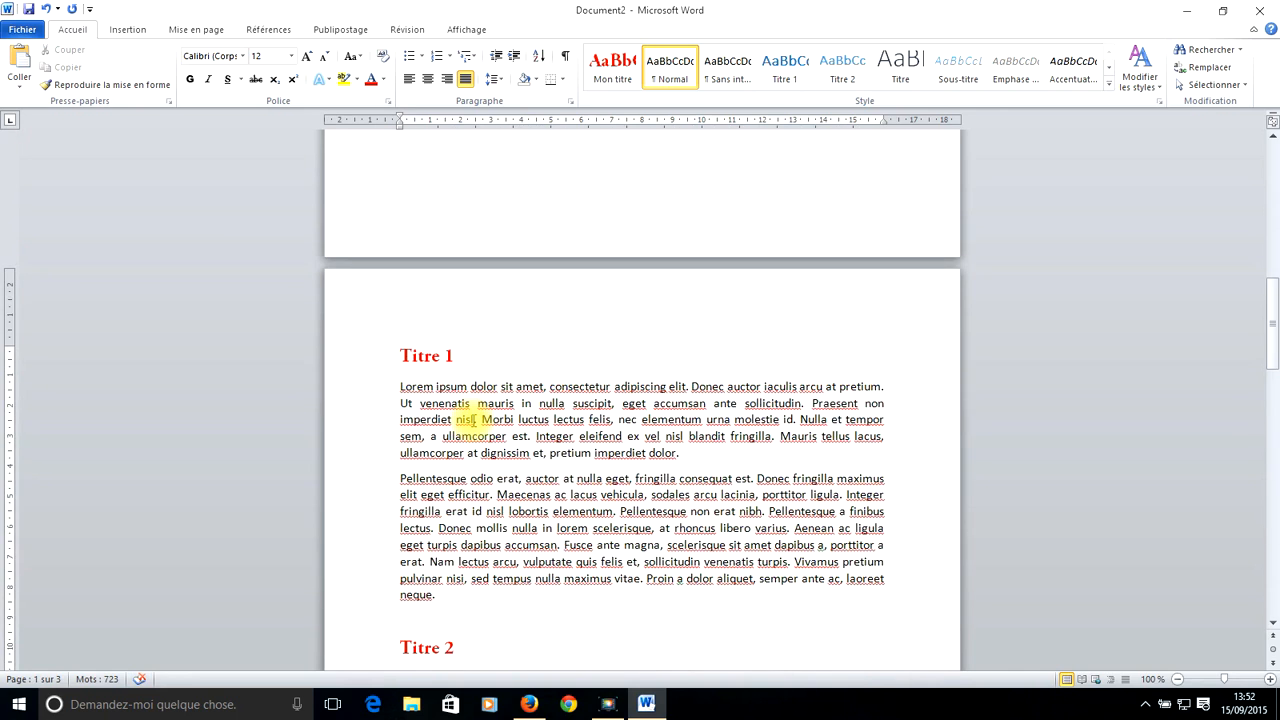
scroll(474, 420, "up", 4)
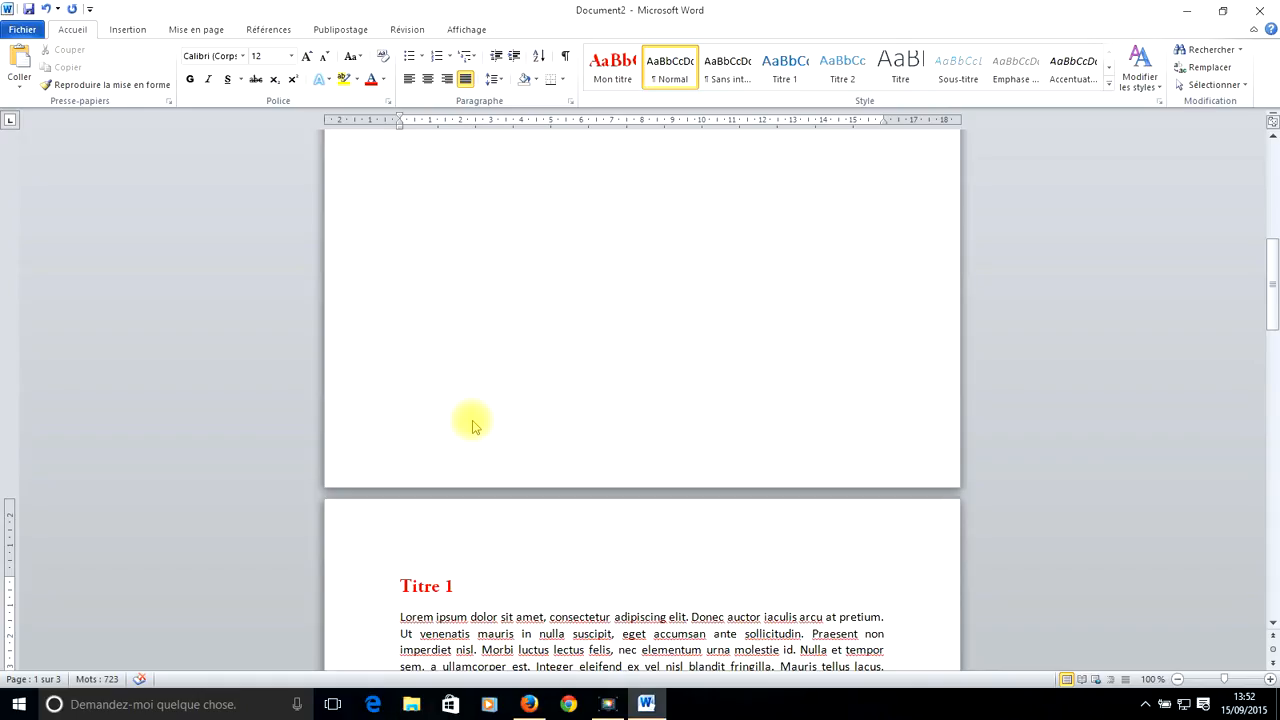
scroll(474, 426, "up", 10)
left_click(406, 268)
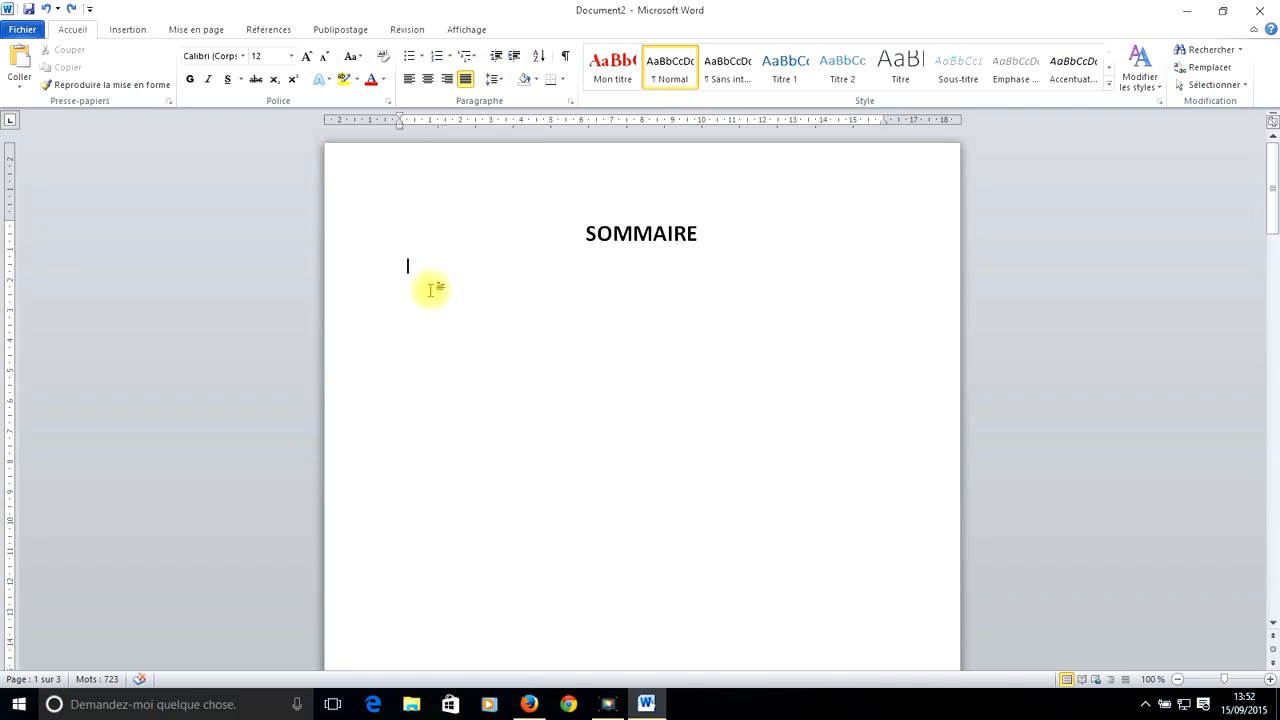
- Examine the predefined table of contents layouts and the built-in Titre styles they are based on
left_click(270, 30)
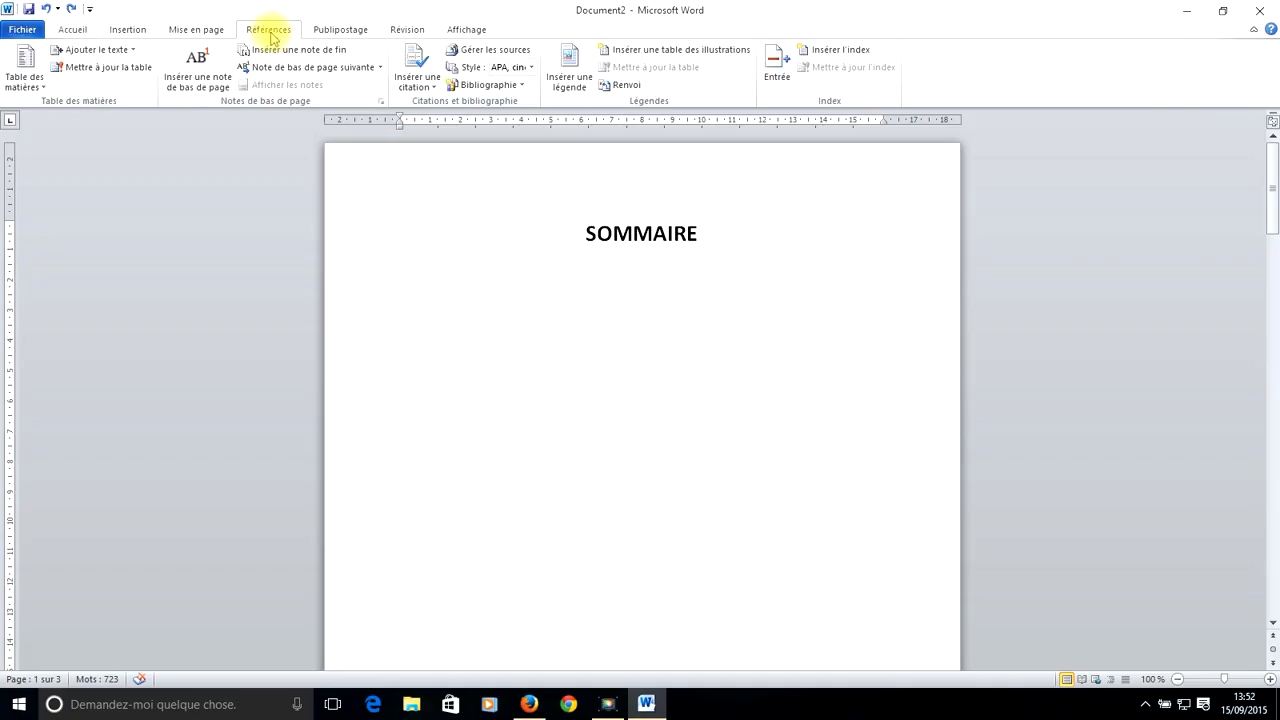
left_click(33, 88)
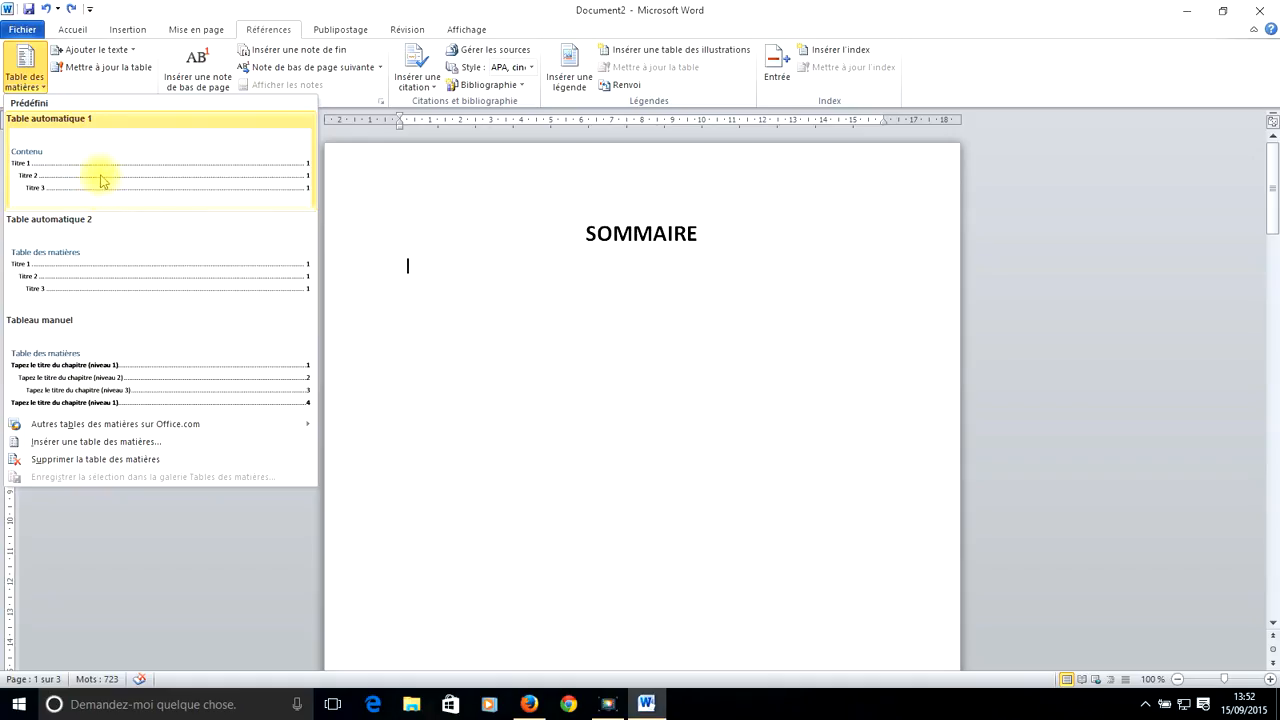
left_click(71, 29)
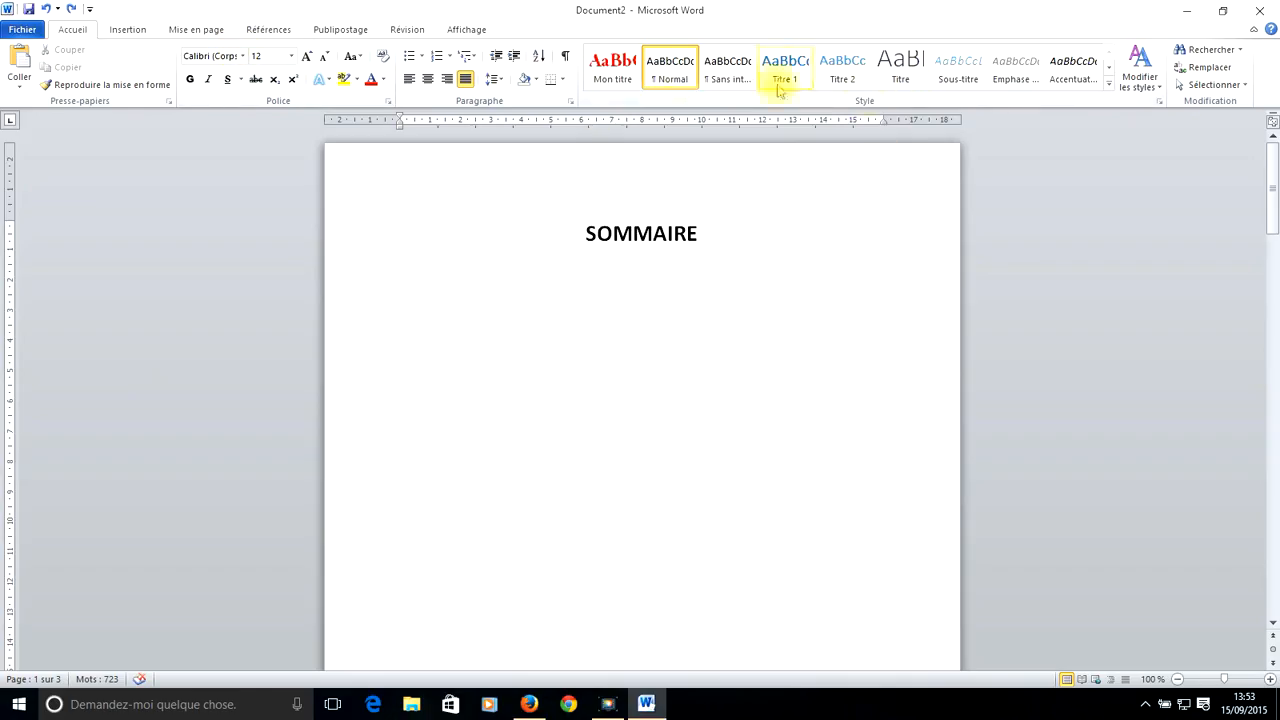
left_click(267, 30)
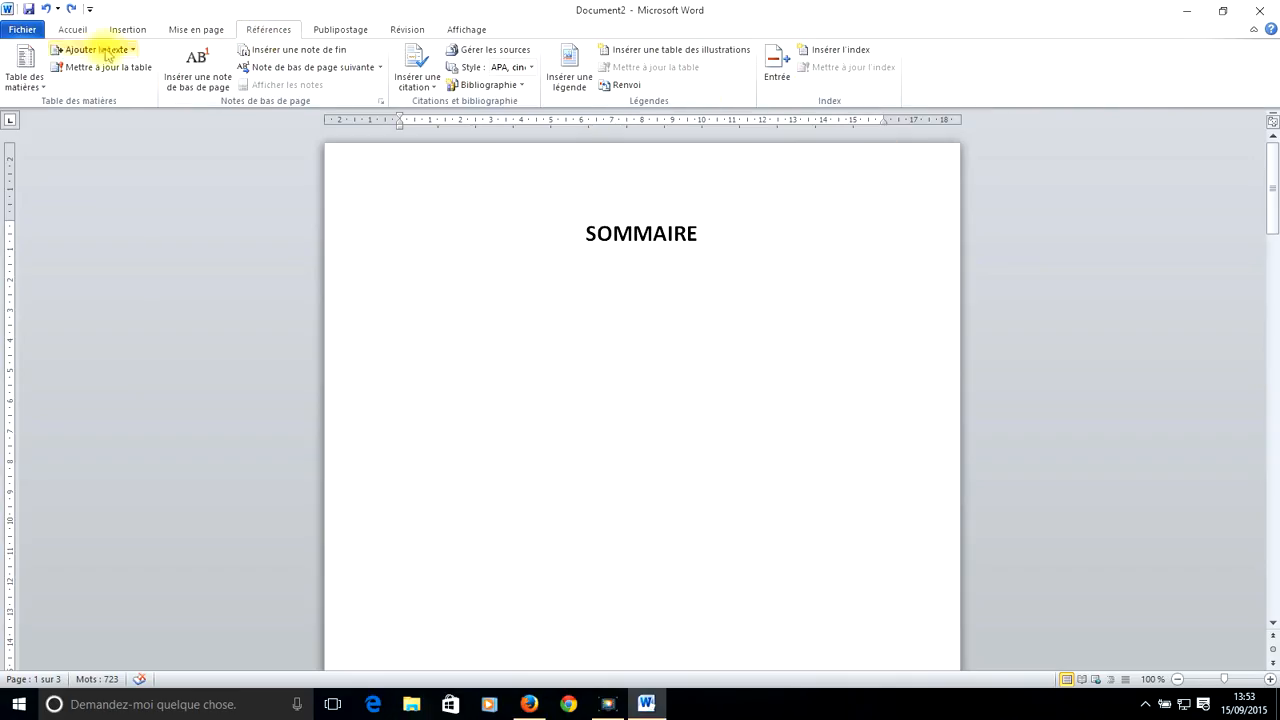
left_click(24, 80)
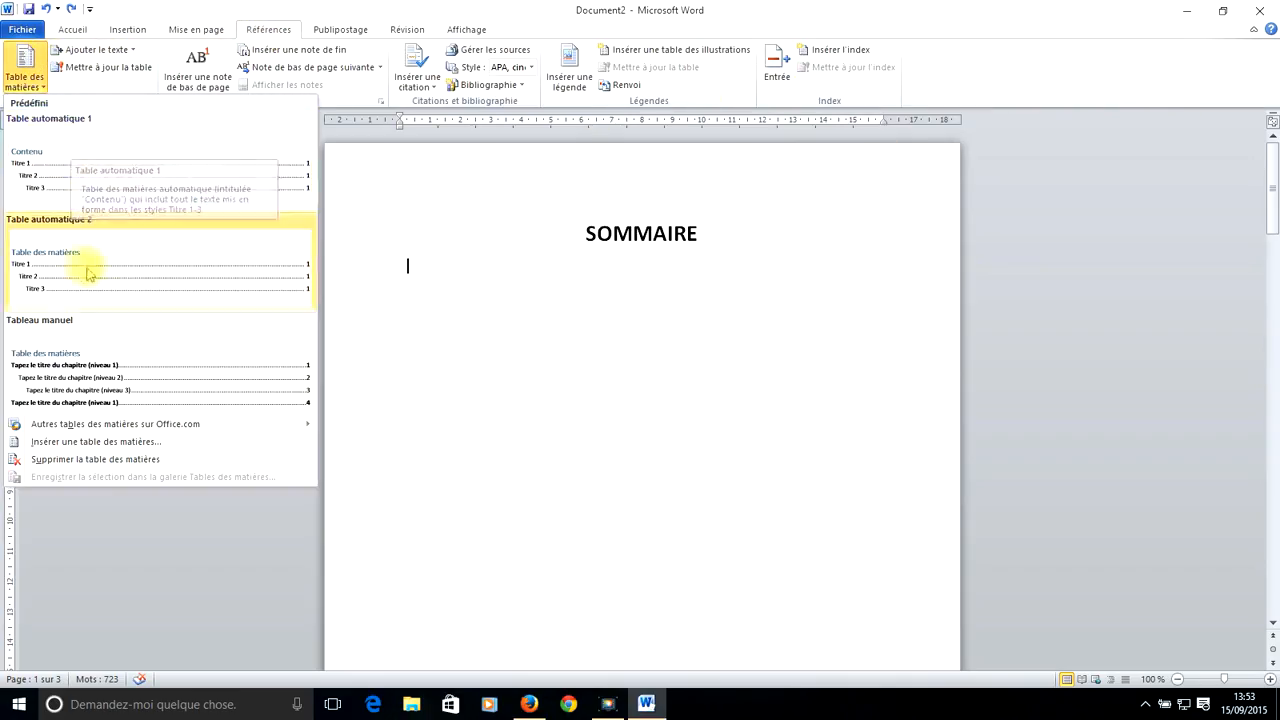
left_click(585, 335)
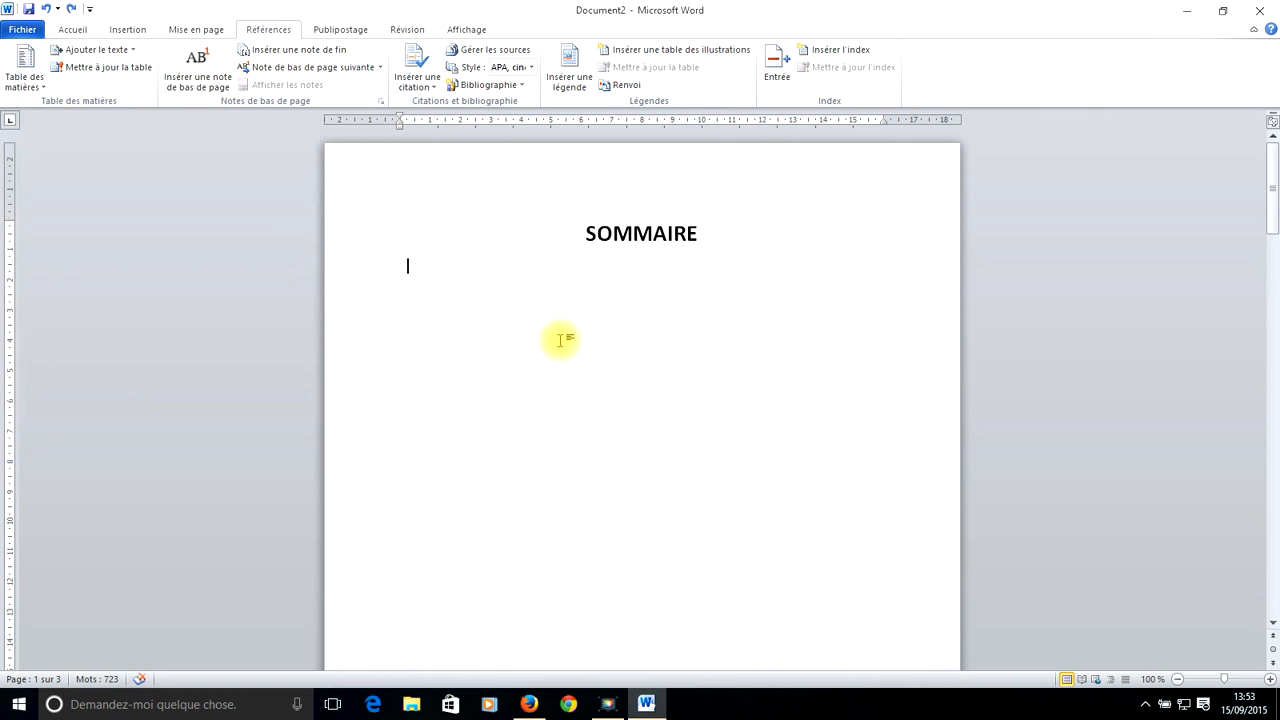
- Open the settings for inserting a custom table of contents below the SOMMAIRE heading
scroll(555, 360, "down", 10)
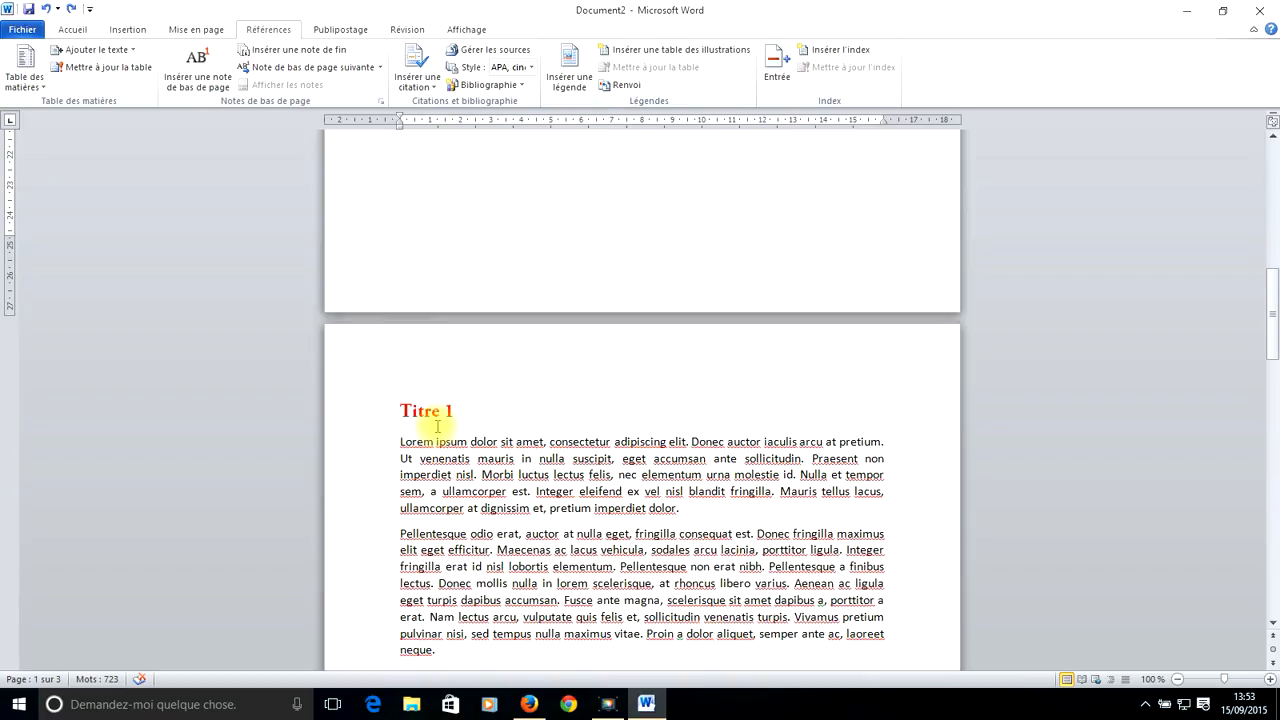
scroll(430, 400, "up", 13)
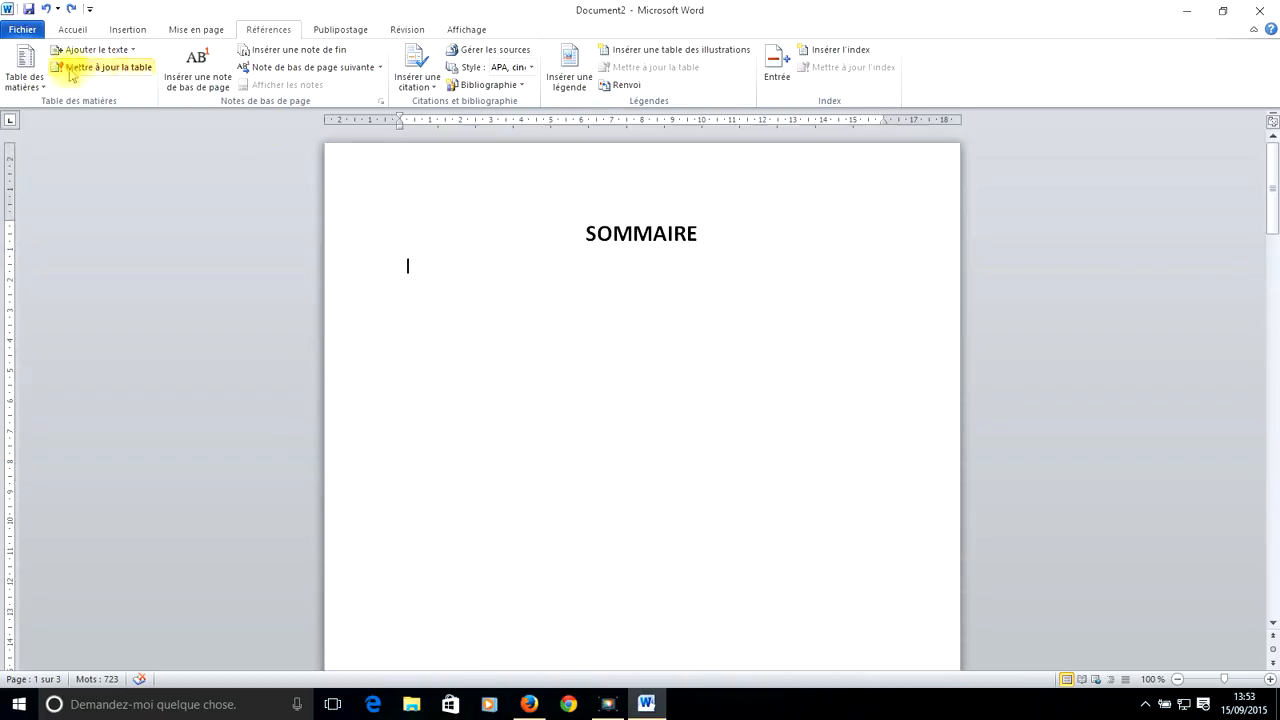
left_click(37, 78)
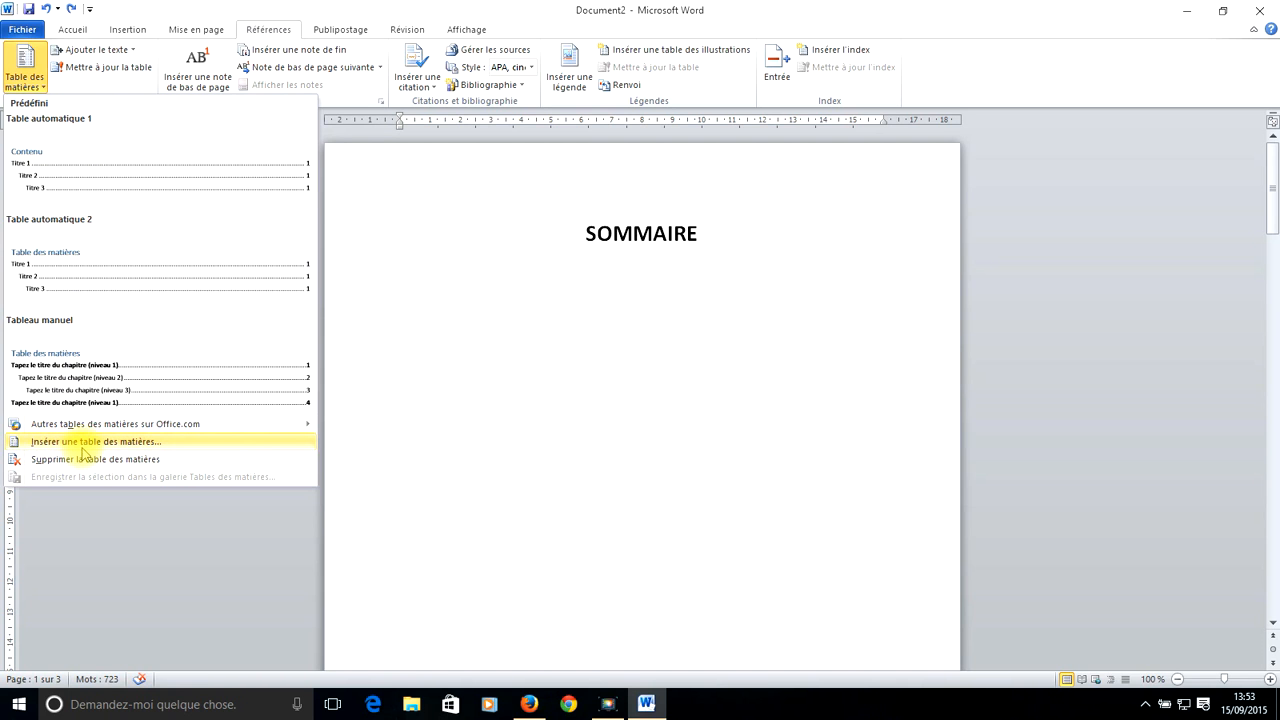
left_click(83, 453)
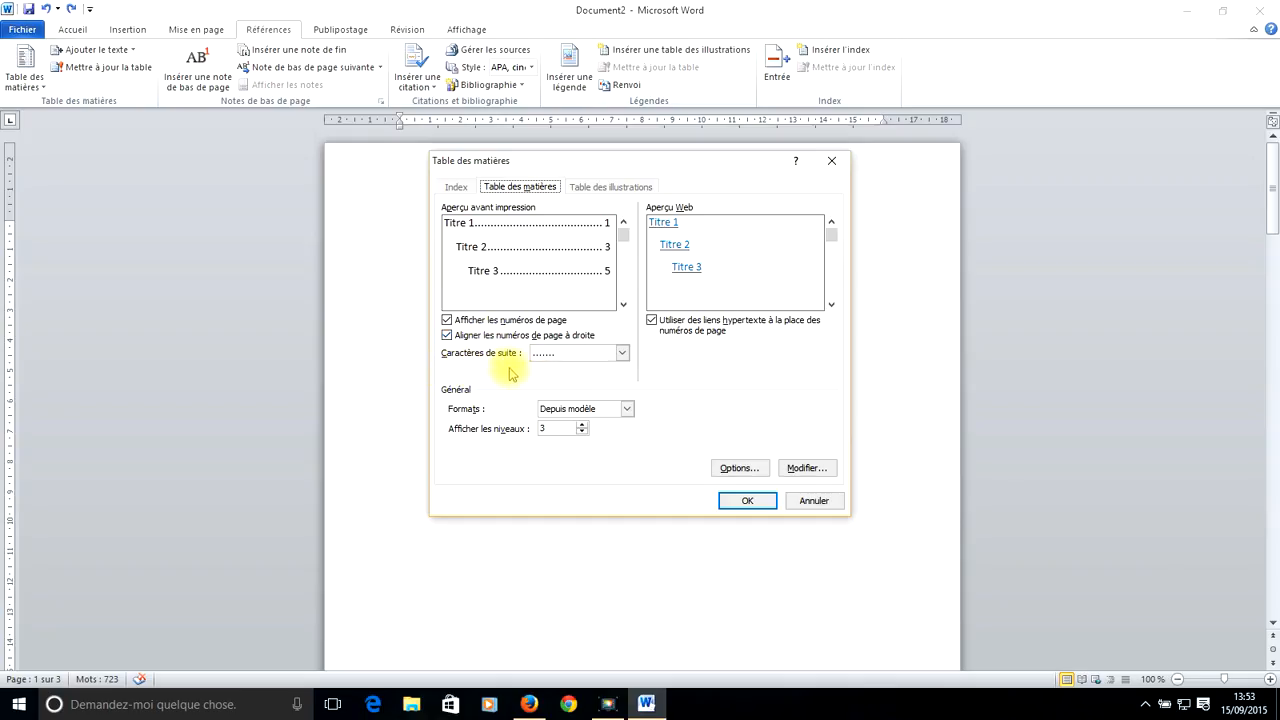
- Preview the dashed leader characters for the table of contents and restore the dotted leader
left_click(623, 354)
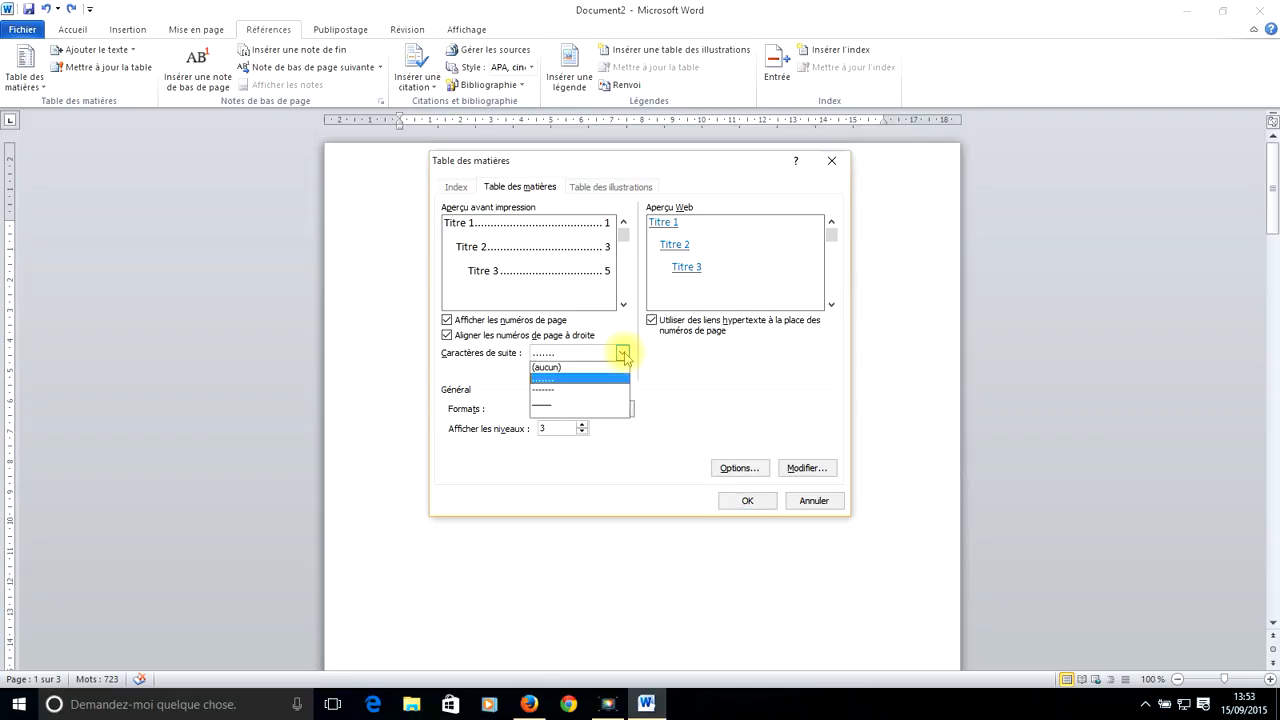
left_click(576, 388)
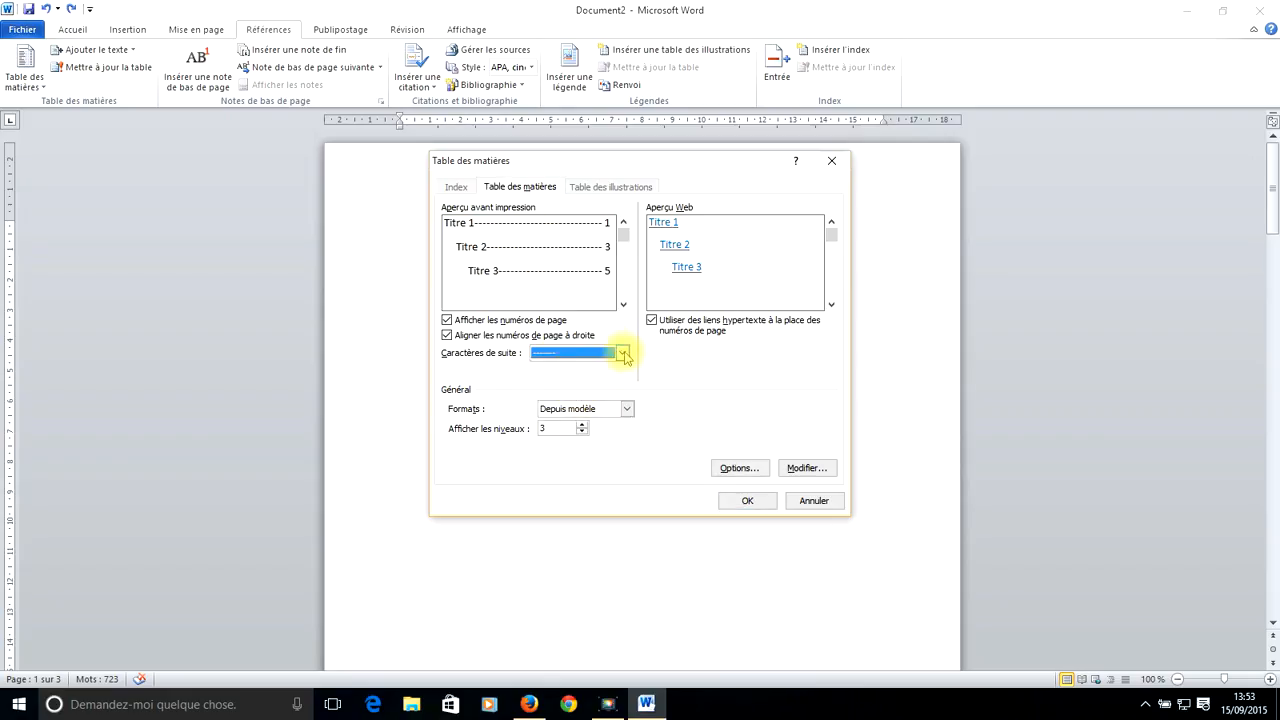
left_click(623, 354)
left_click(591, 381)
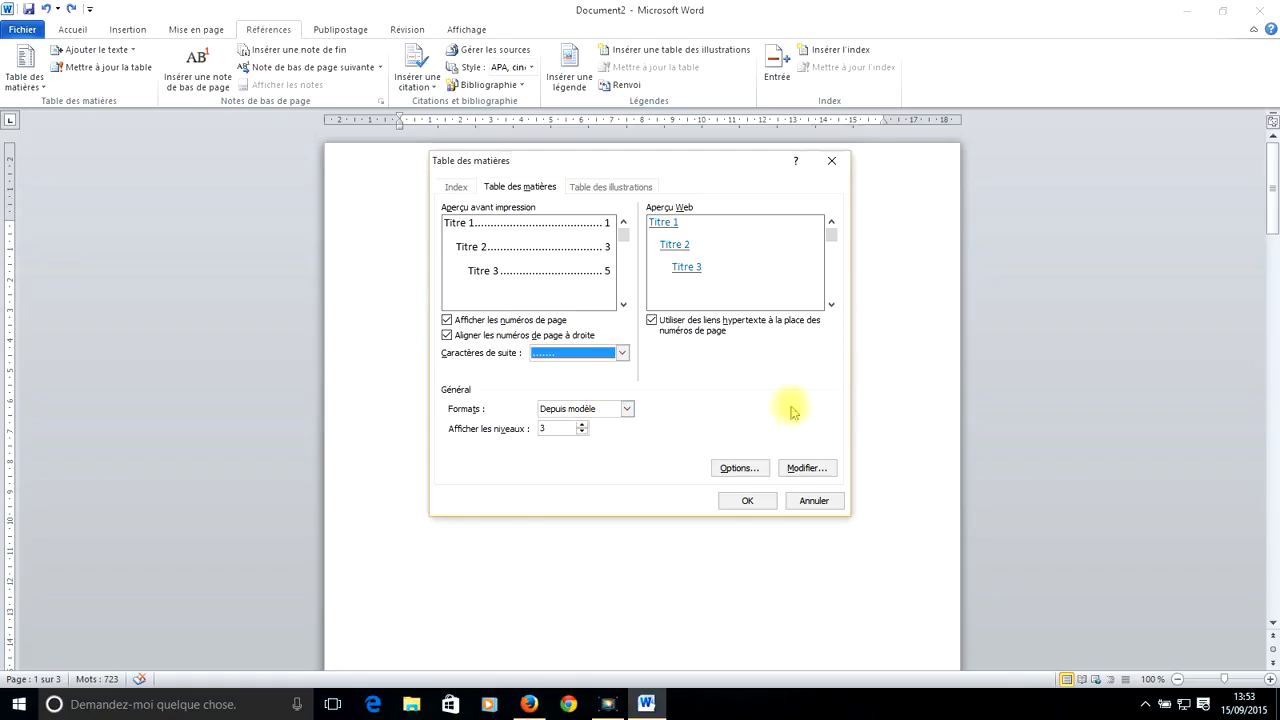
- Preview the Classique and Soigné formats and four levels, restoring the Depuis modèle format and three levels
left_click(628, 409)
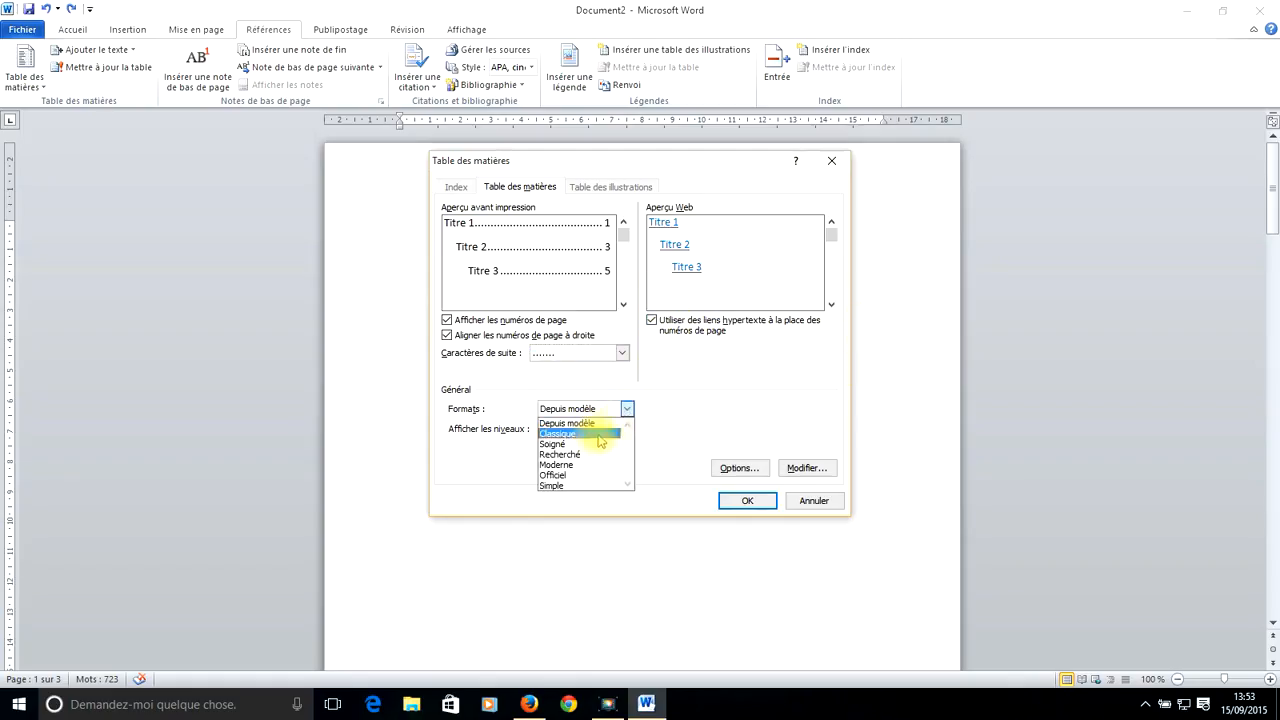
left_click(580, 424)
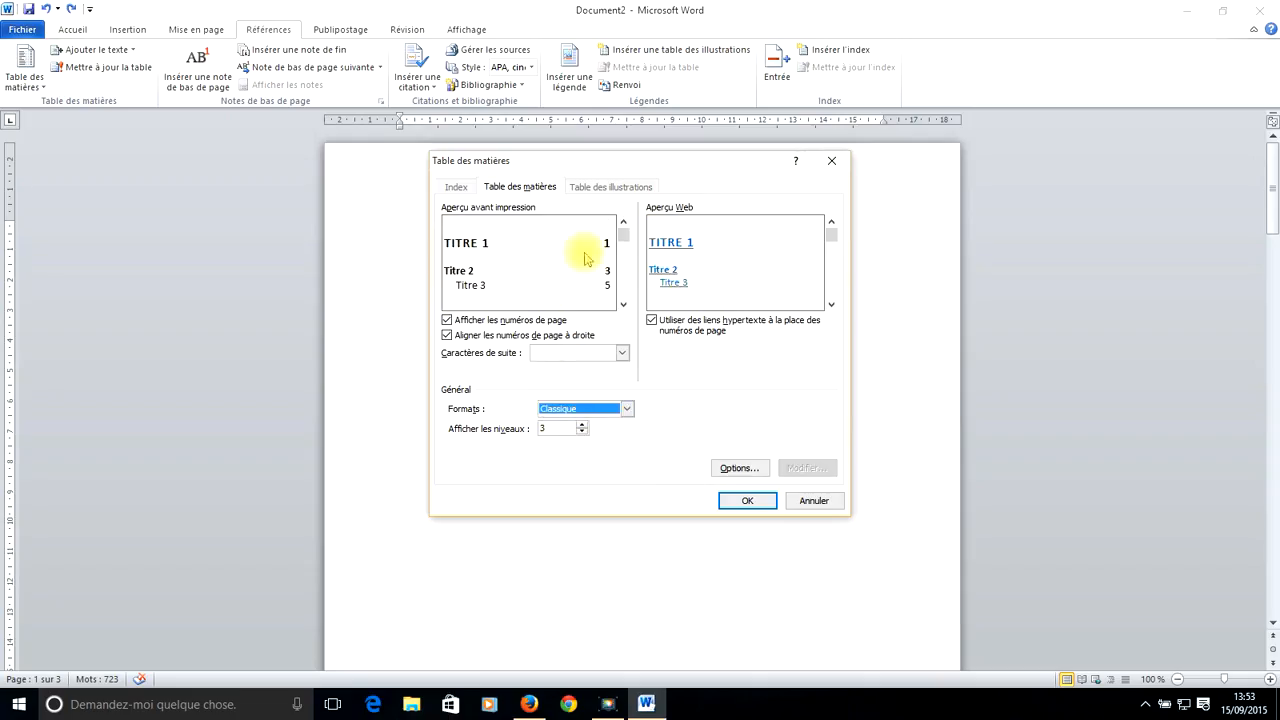
left_click(626, 408)
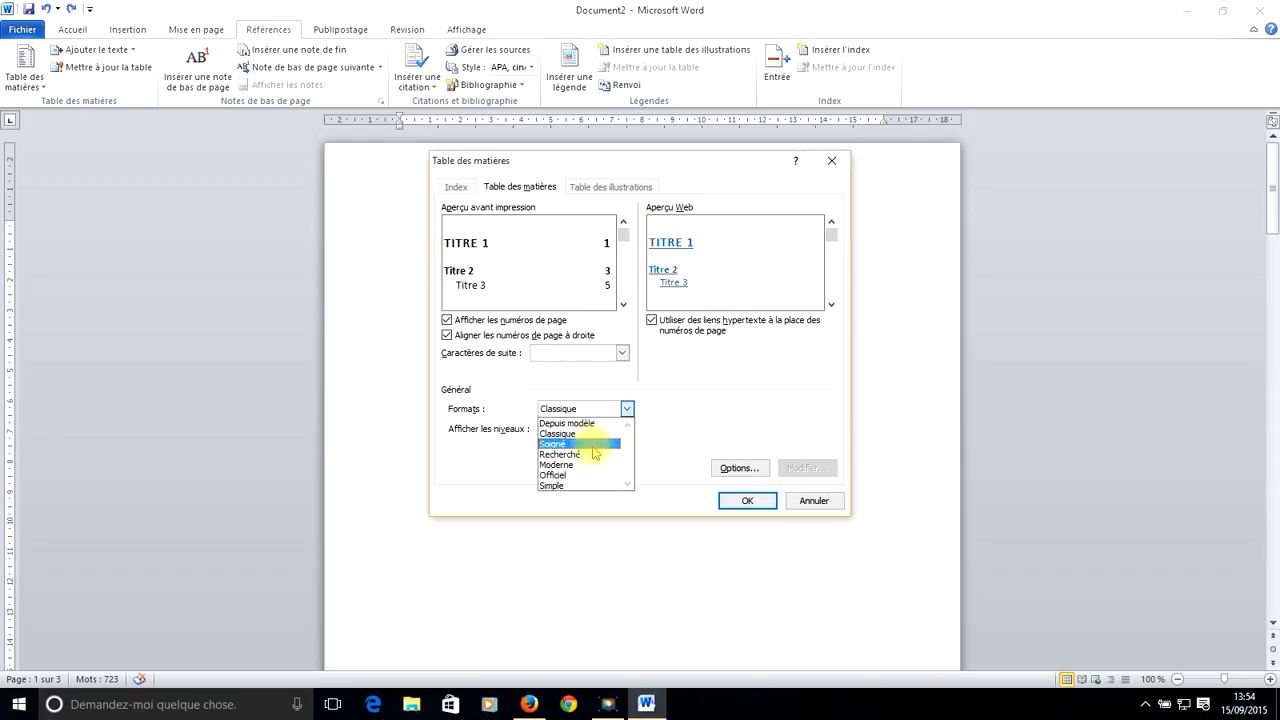
left_click(598, 444)
left_click(615, 411)
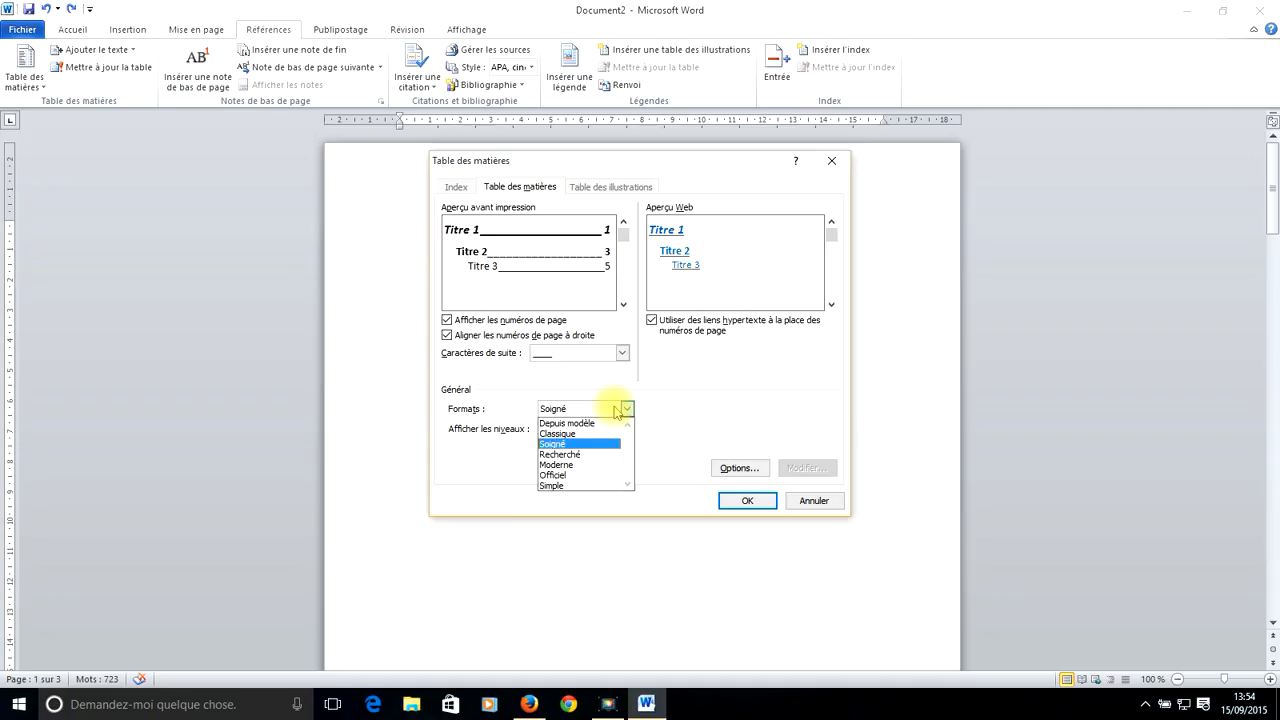
left_click(580, 423)
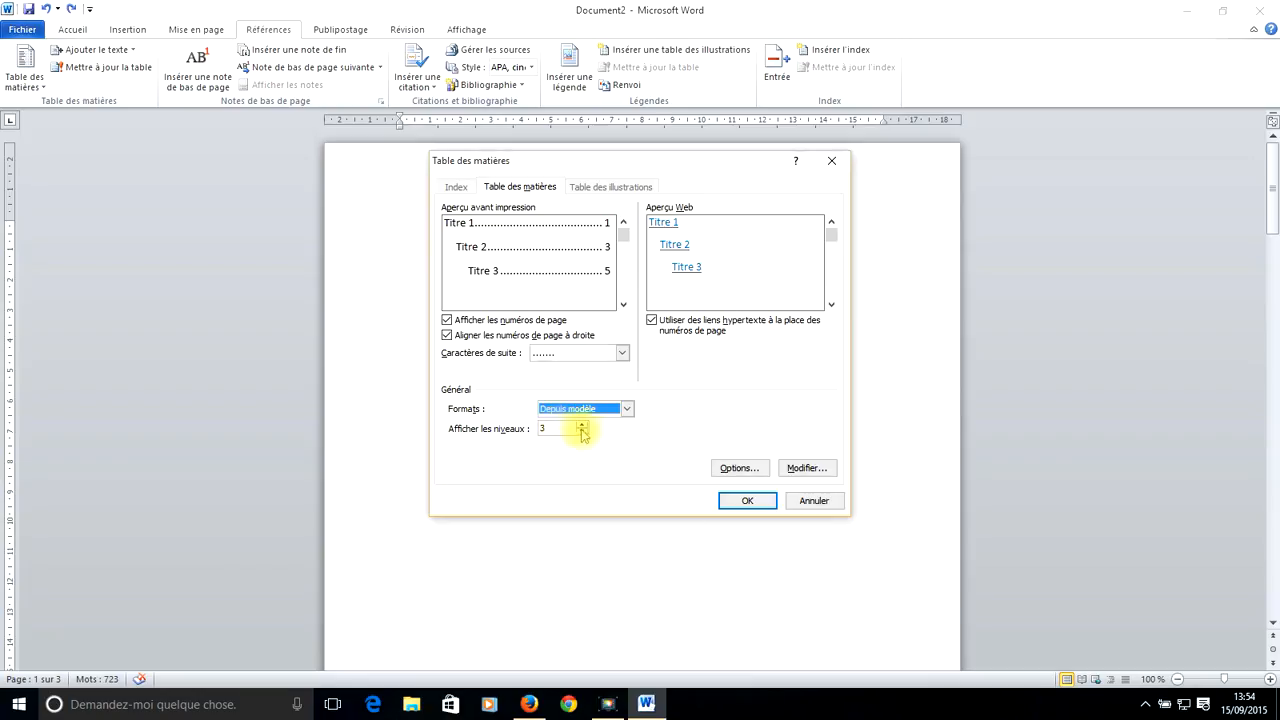
left_click(582, 424)
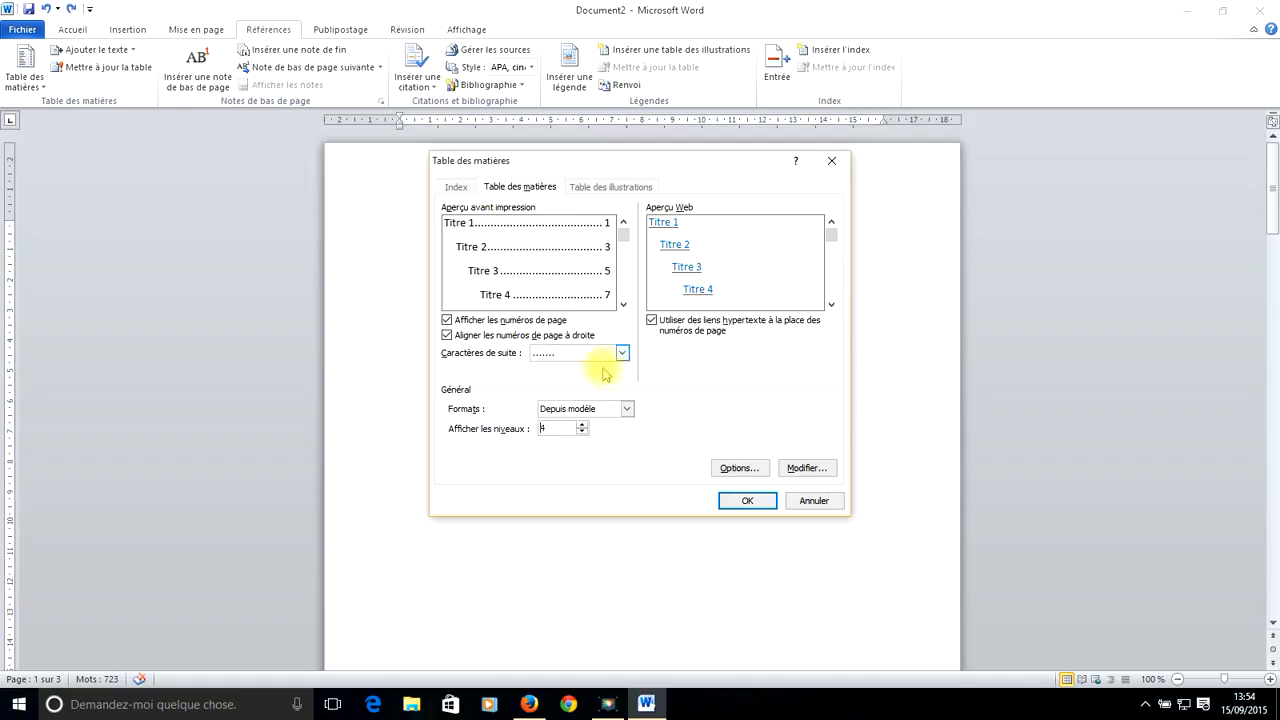
left_click(581, 432)
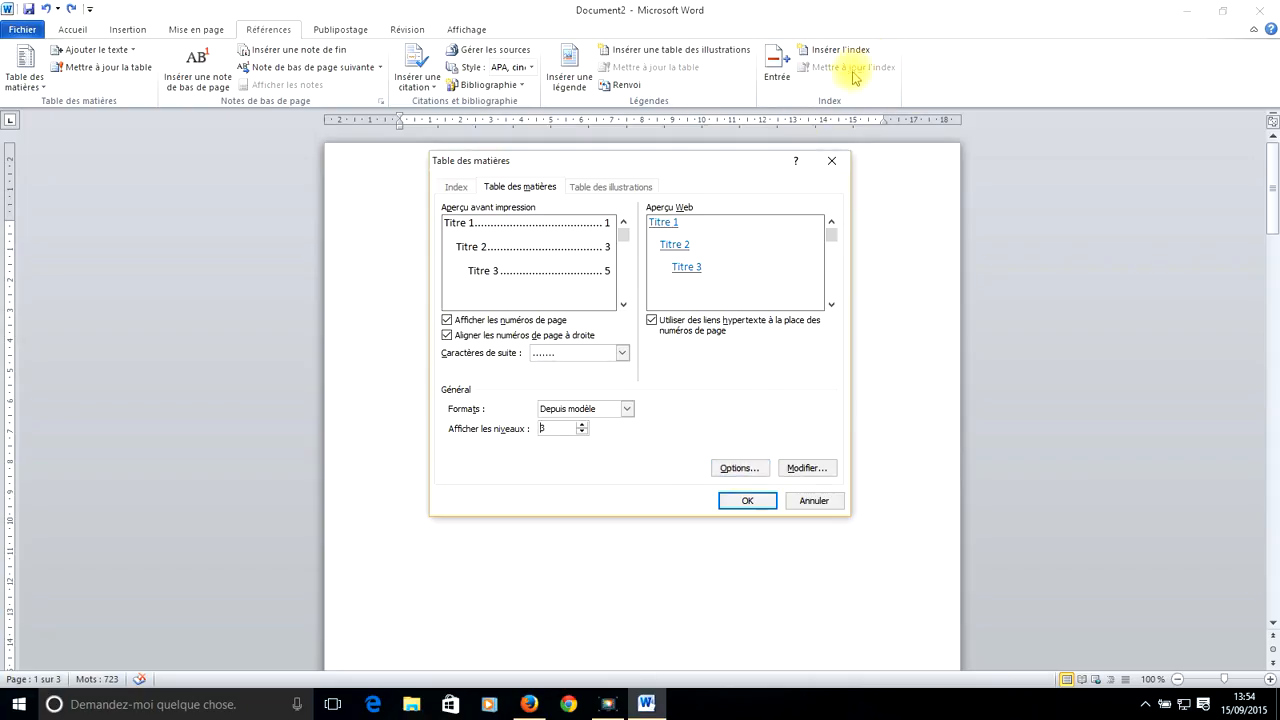
- Clear the levels assigned to the Titre 1, Titre 2 and Titre 3 styles in the table of contents options
left_click(741, 470)
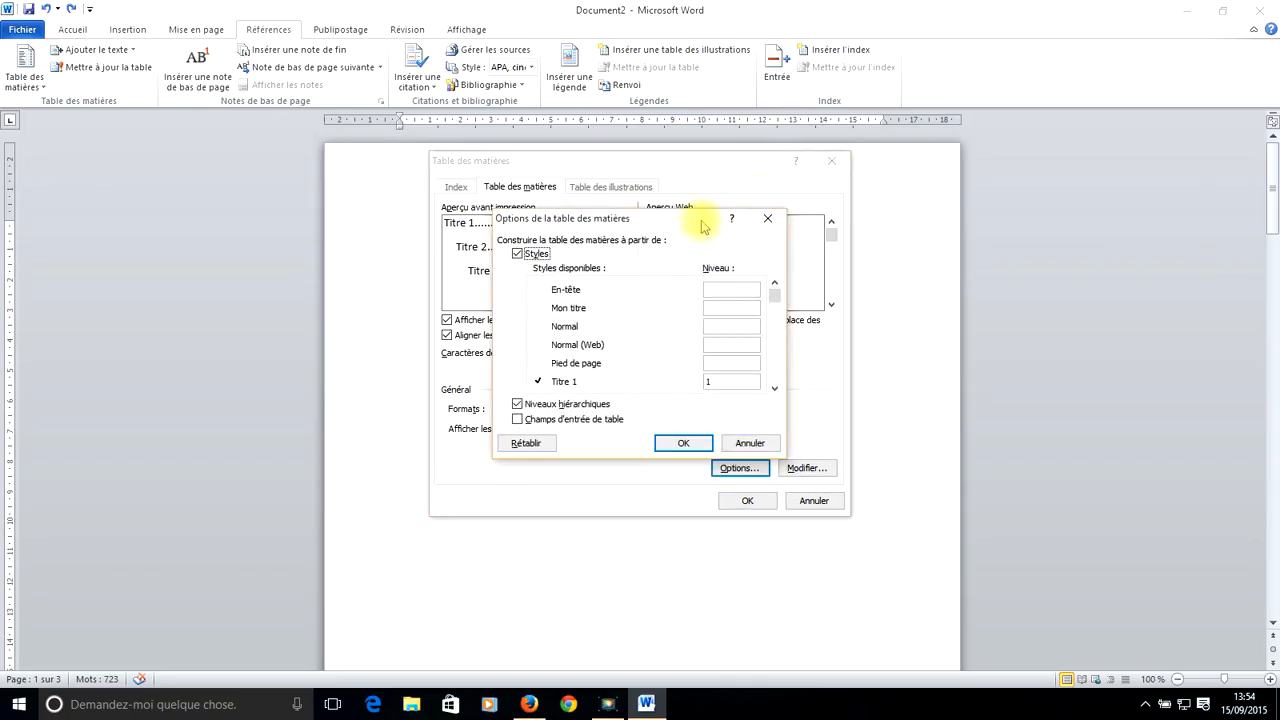
left_click_drag(704, 226, 684, 216)
left_click(756, 380)
left_click(756, 380)
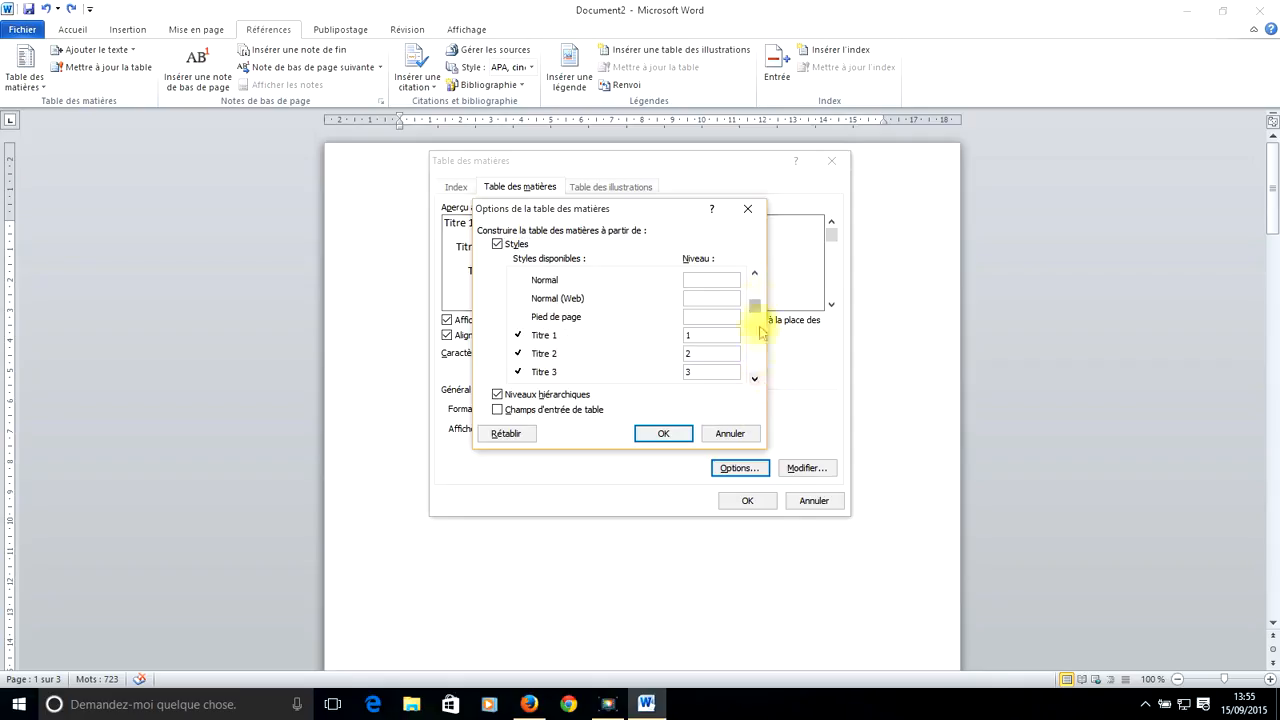
left_click(755, 380)
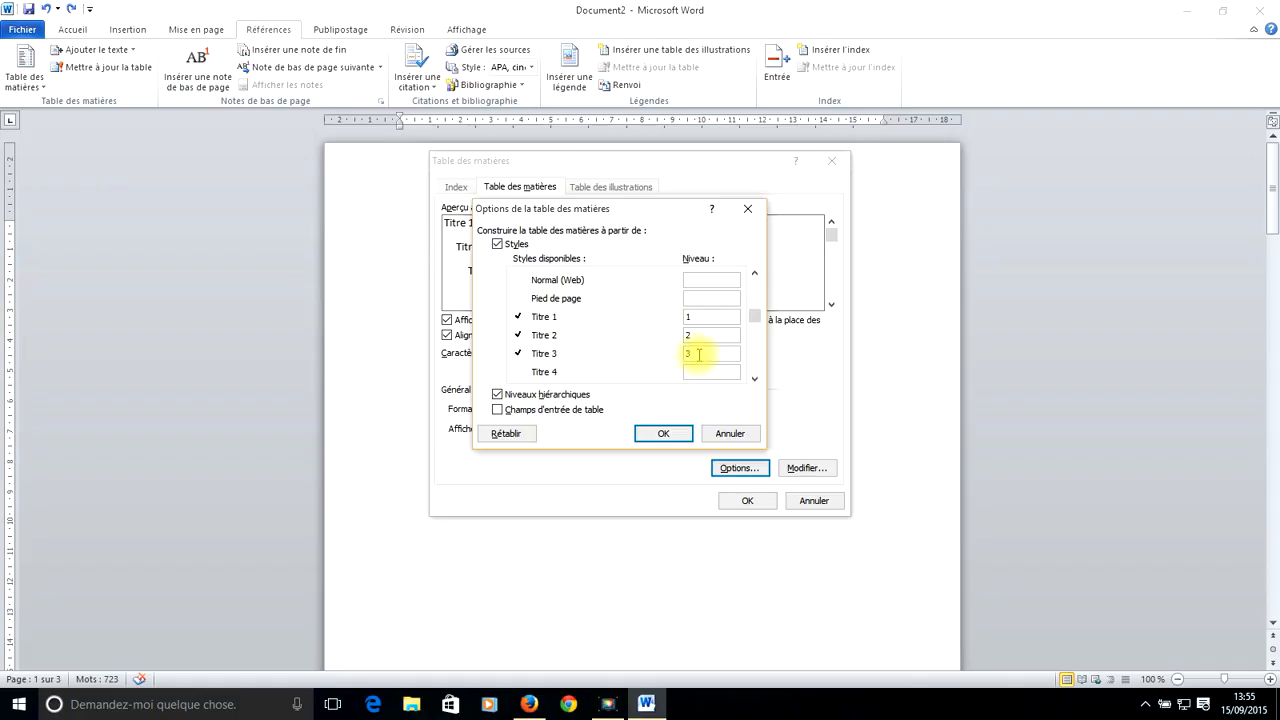
key("BackSpace")
key("BackSpace")
left_click(700, 317)
key("BackSpace")
- Assign level 1 to the Mon titre style in the table of contents options
left_click(757, 276)
left_click(757, 276)
left_click(757, 276)
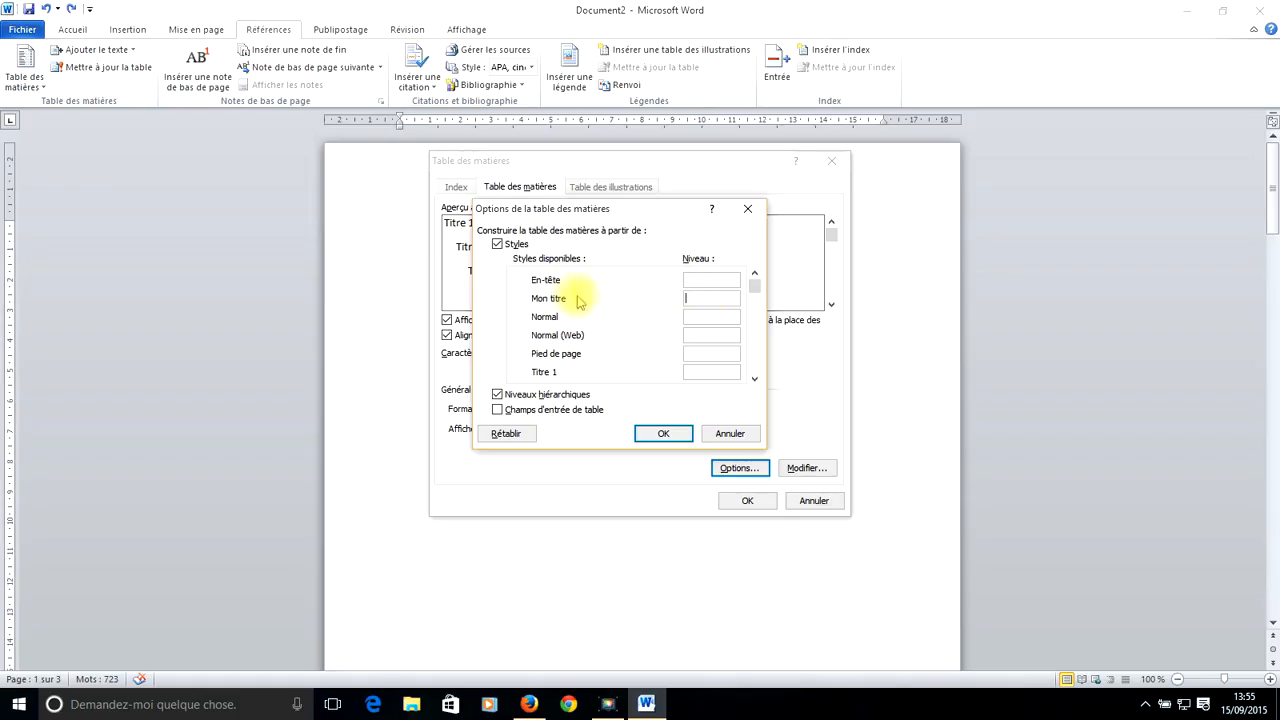
type("1")
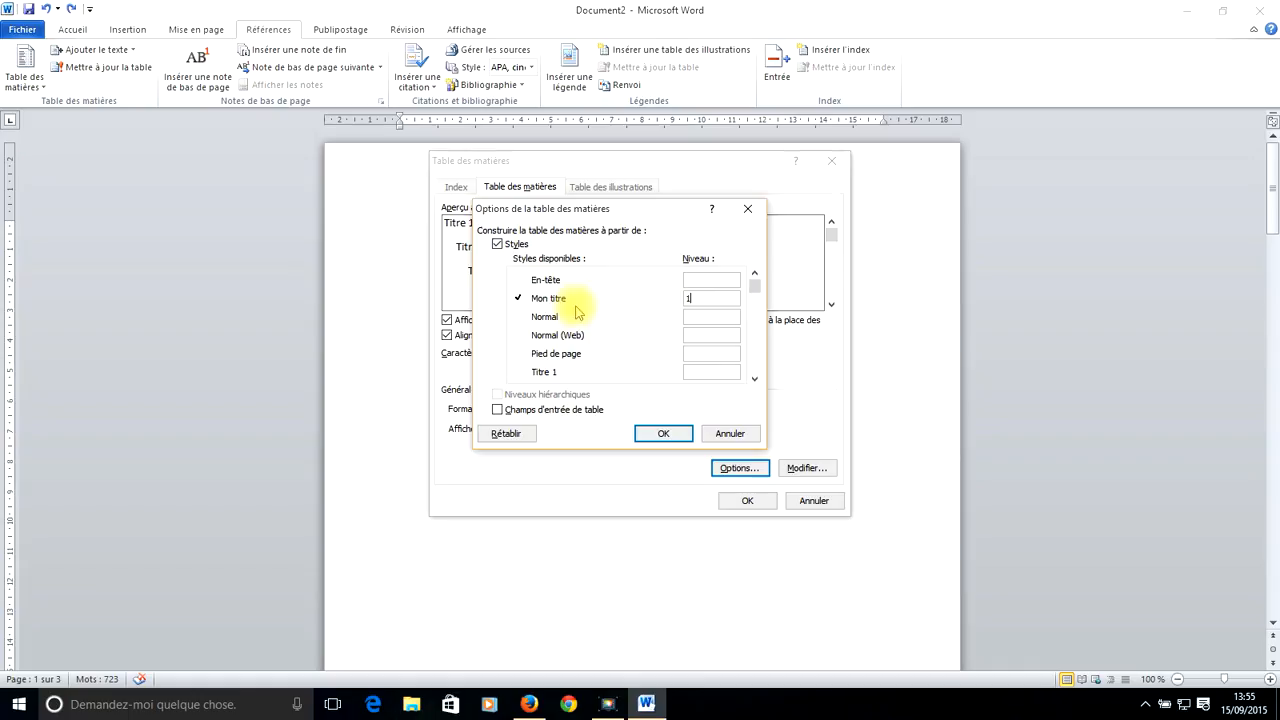
- Try assigning level 2 to the Normal (Web) style and clear it again
left_click_drag(754, 291, 756, 308)
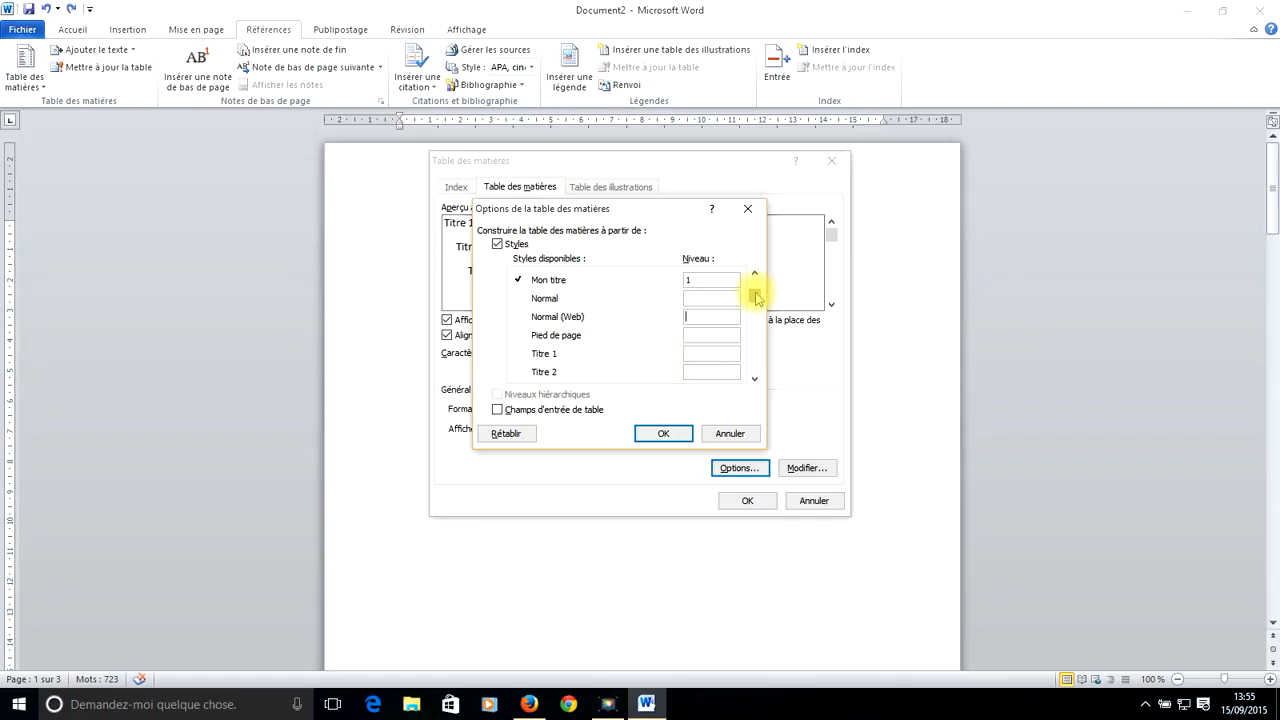
type("2")
key("BackSpace")
left_click(755, 274)
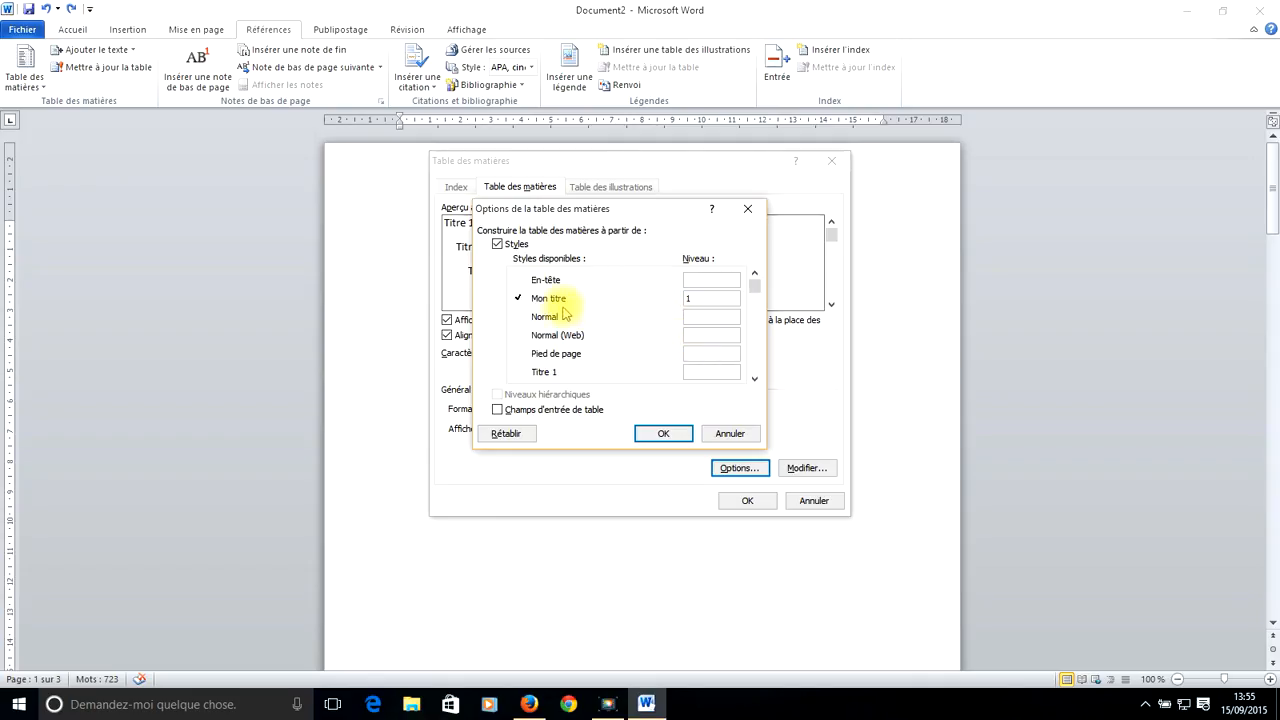
- Accept the style options and insert the table of contents under SOMMAIRE
left_click(663, 432)
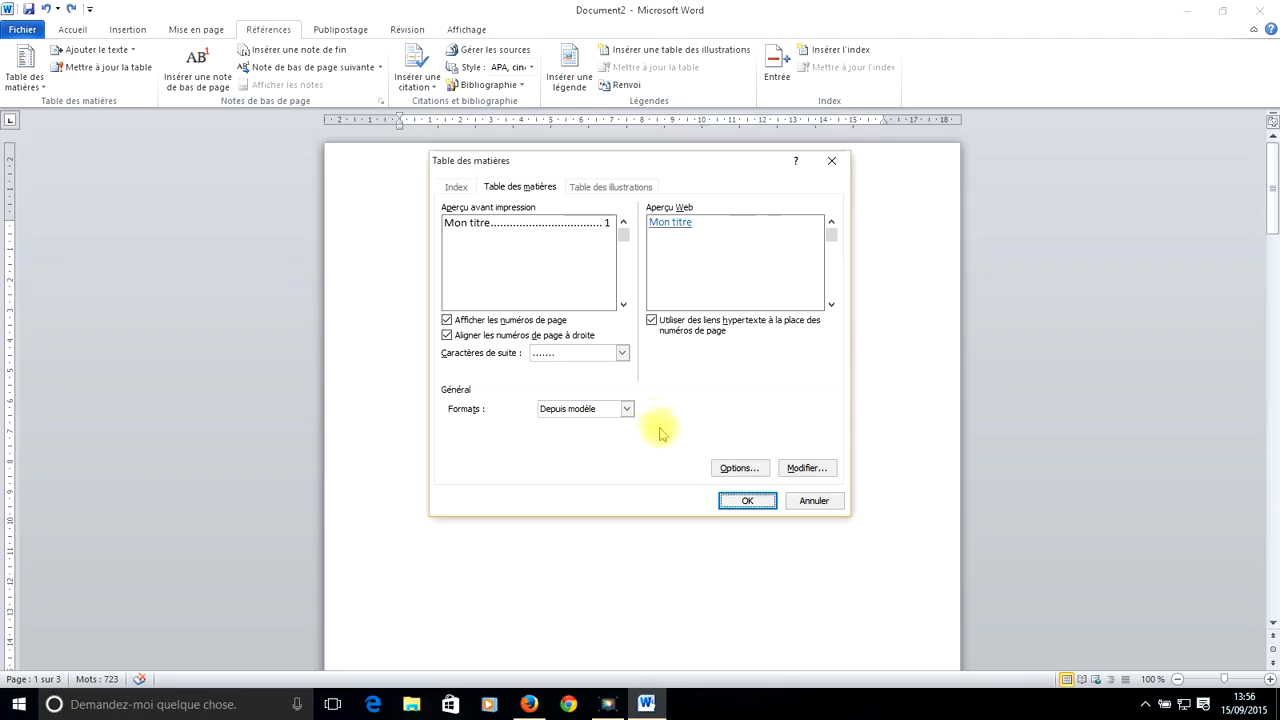
left_click(747, 501)
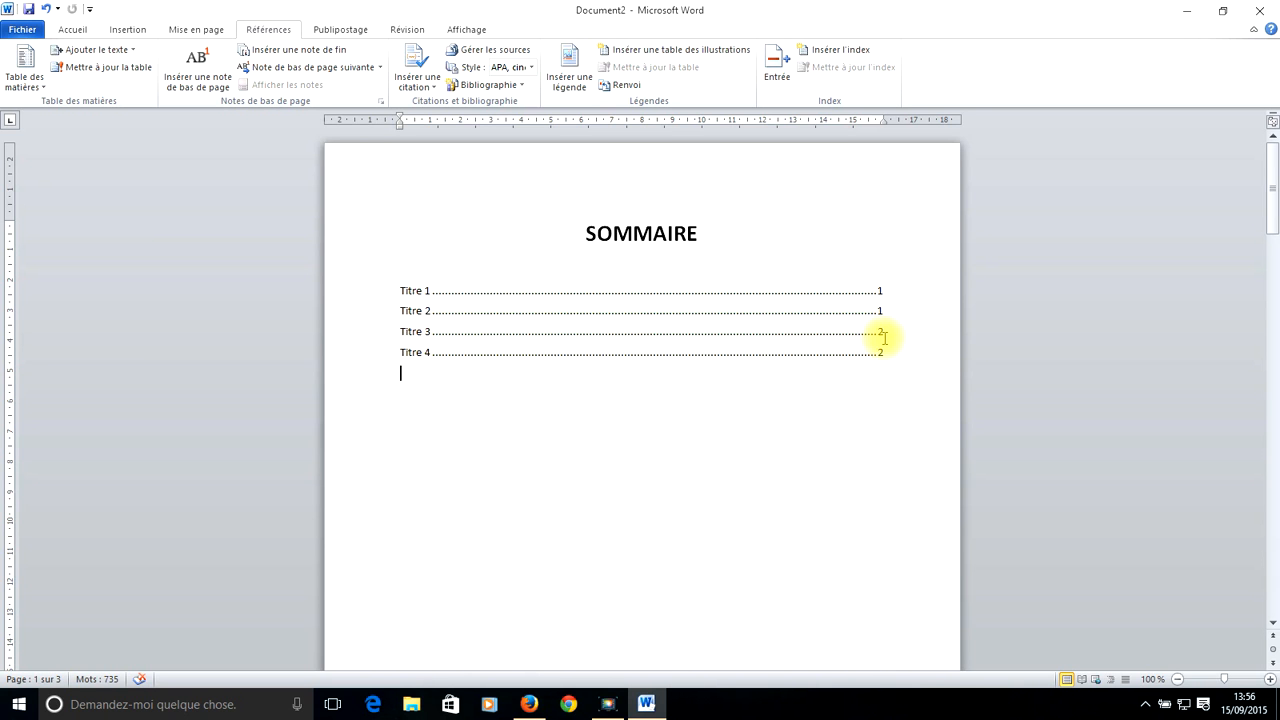
- Check the page numbers in the table of contents against the headings' actual pages in the document
scroll(884, 338, "down", 20)
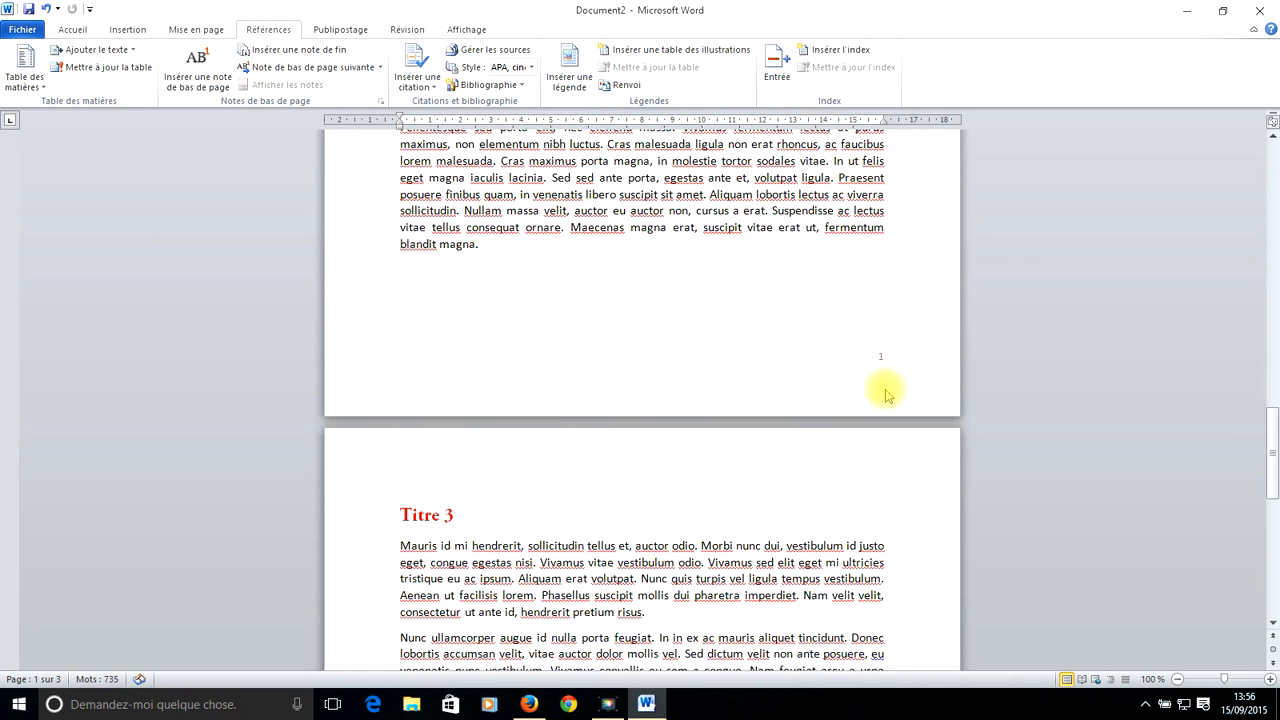
scroll(884, 393, "down", 6)
scroll(706, 417, "down", 10)
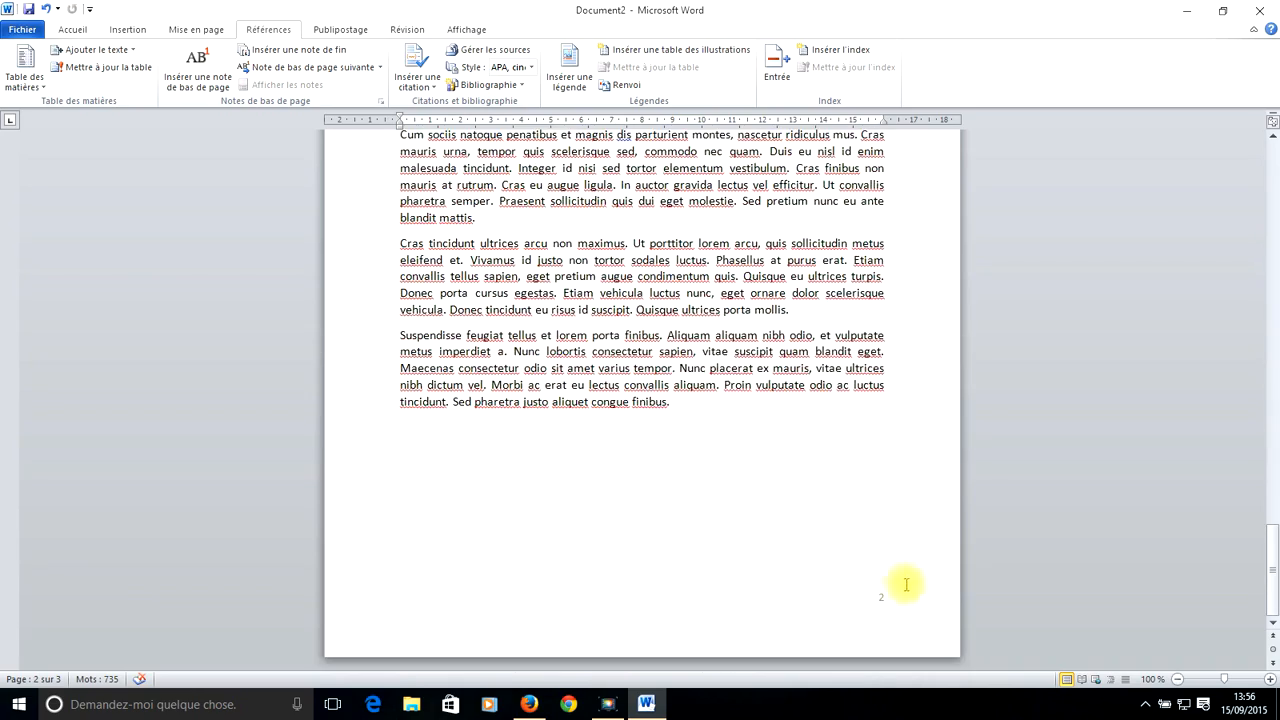
scroll(885, 586, "up", 5)
scroll(885, 586, "up", 15)
scroll(773, 517, "down", 15)
scroll(580, 502, "down", 9)
- Copy the three paragraphs under Titre 4 and paste them at the end of the document
left_click_drag(683, 410, 373, 203)
key("ctrl+c")
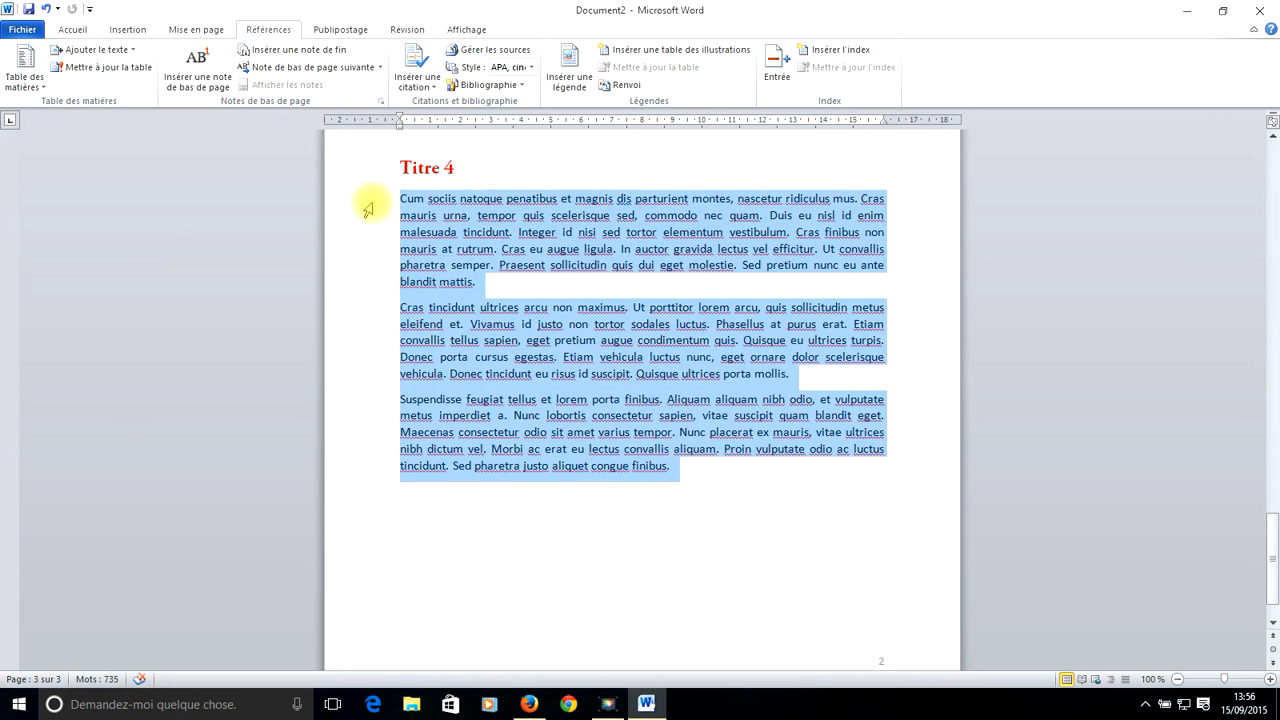
left_click(755, 518)
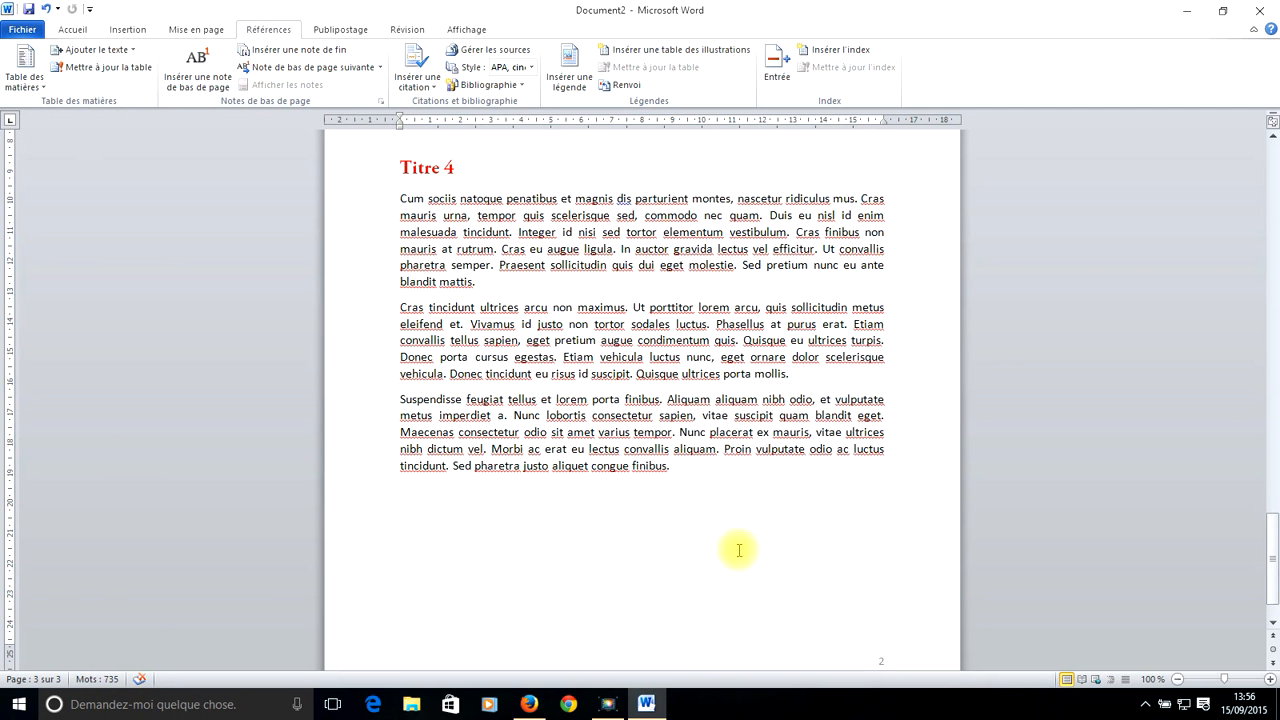
key("ctrl+v")
- Add empty lines above the pasted paragraphs and enter the heading text "Titre 5" directly above them
scroll(739, 550, "up", 4)
left_click(685, 397)
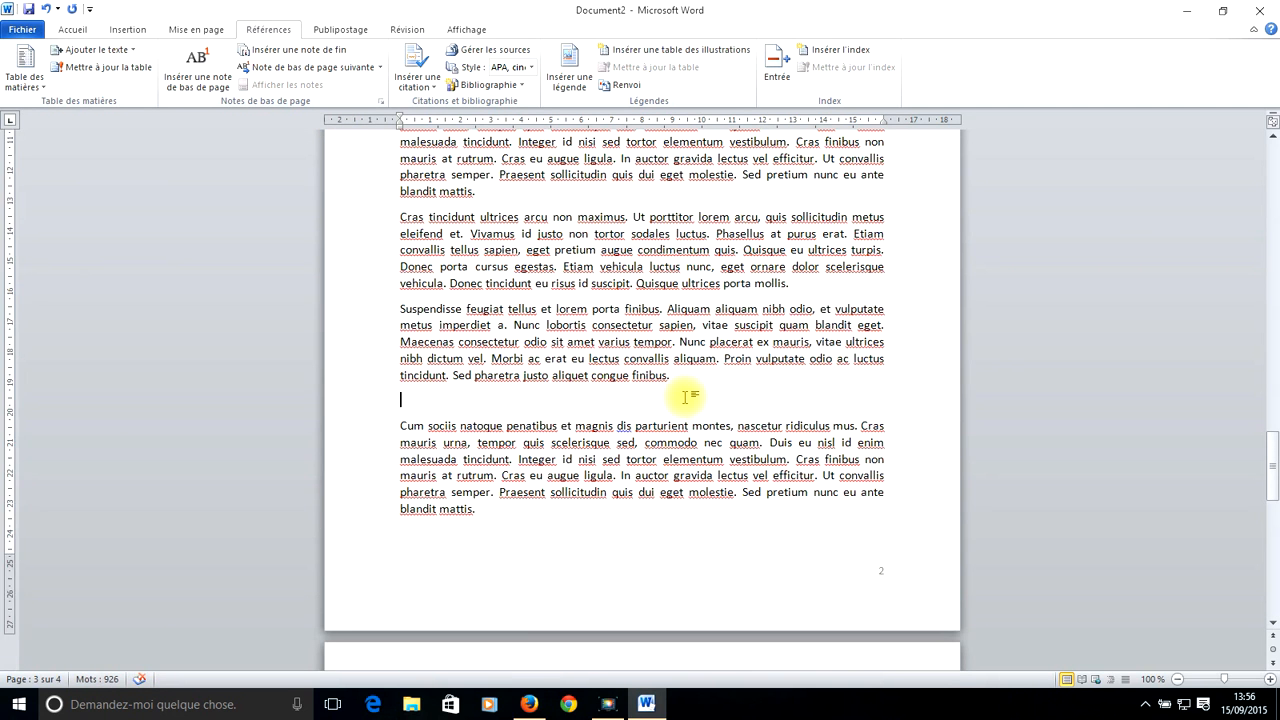
key("Return")
key("Return")
scroll(650, 380, "up", 5)
scroll(601, 393, "down", 5)
type("Titre 5")
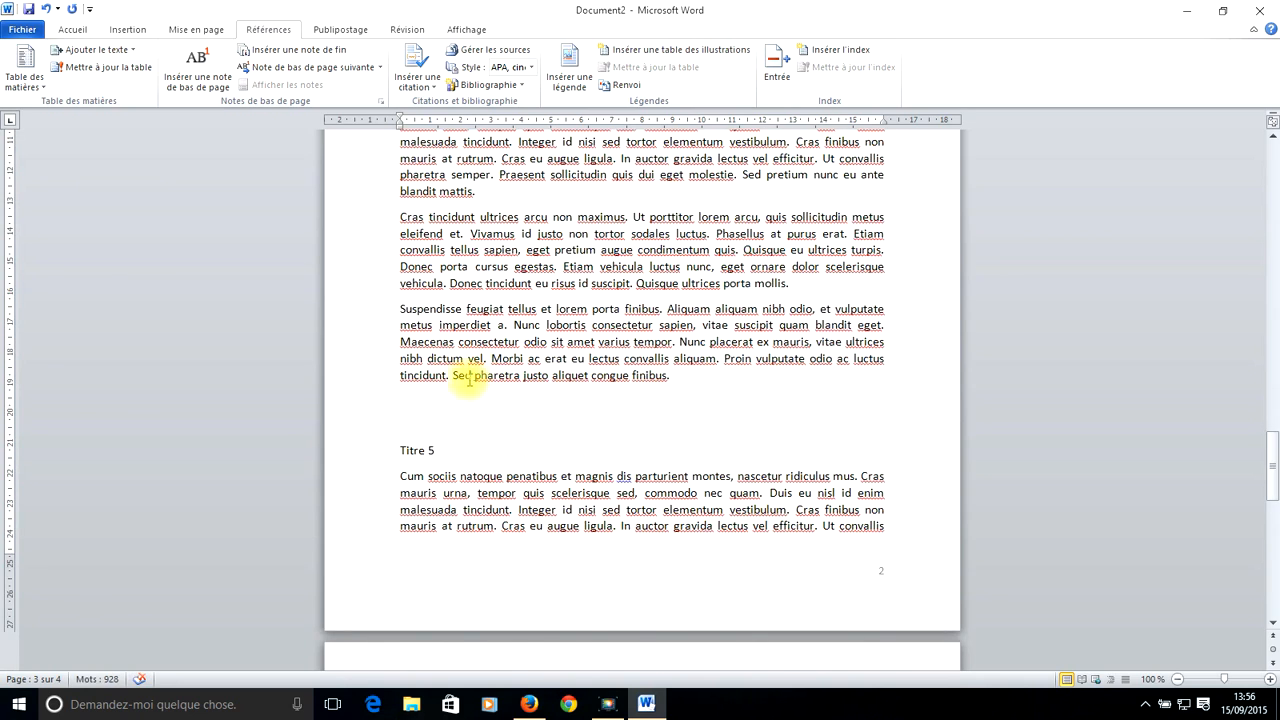
- Apply the Mon titre style to the Titre 5 heading
scroll(457, 377, "up", 3)
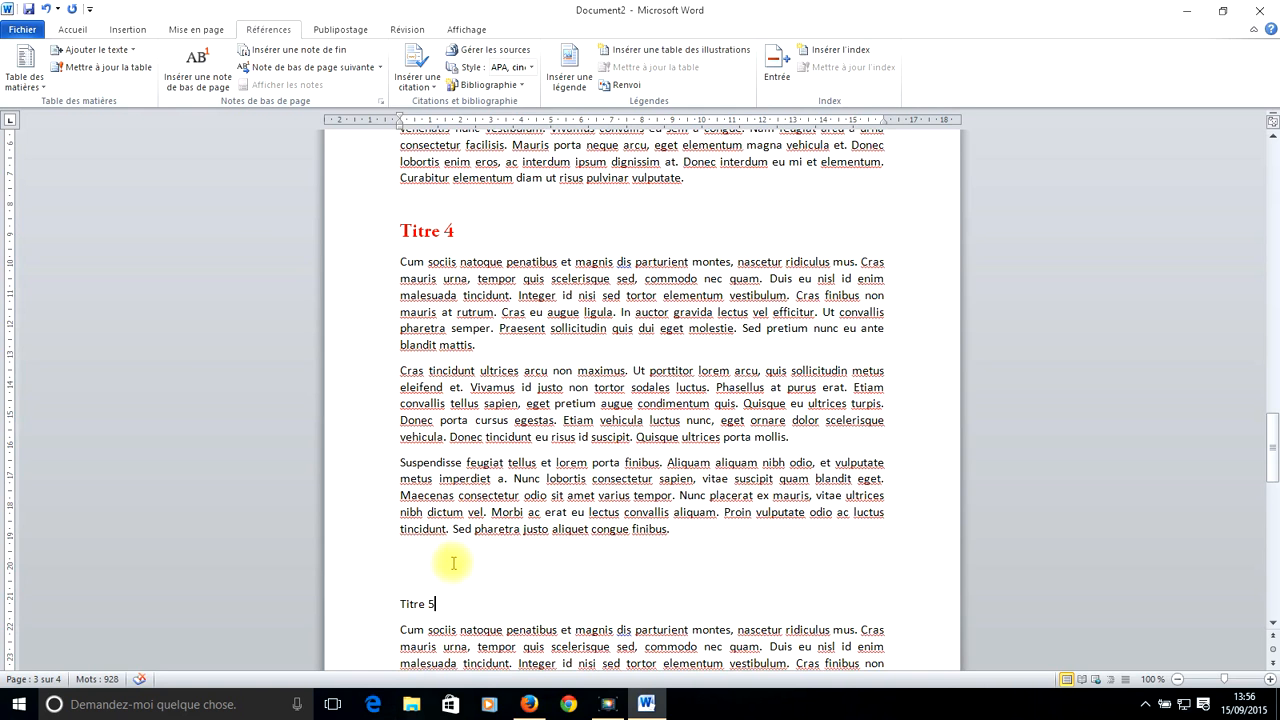
left_click(414, 604)
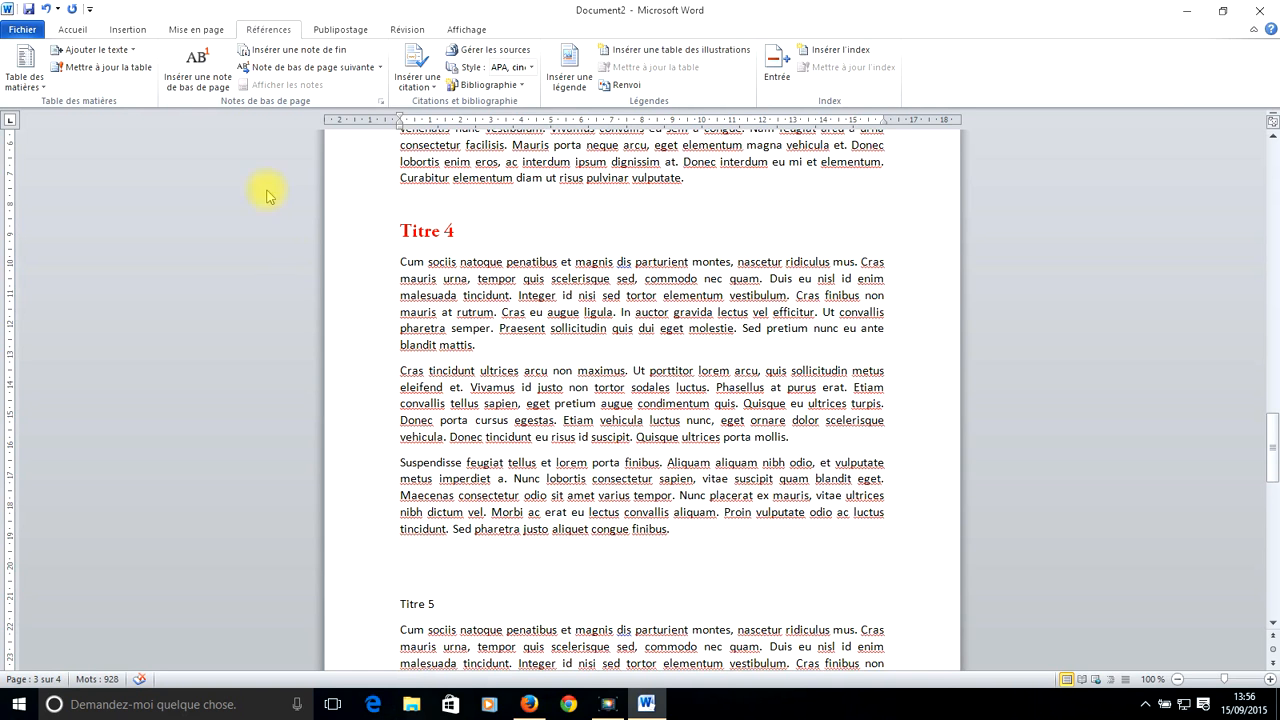
left_click(70, 28)
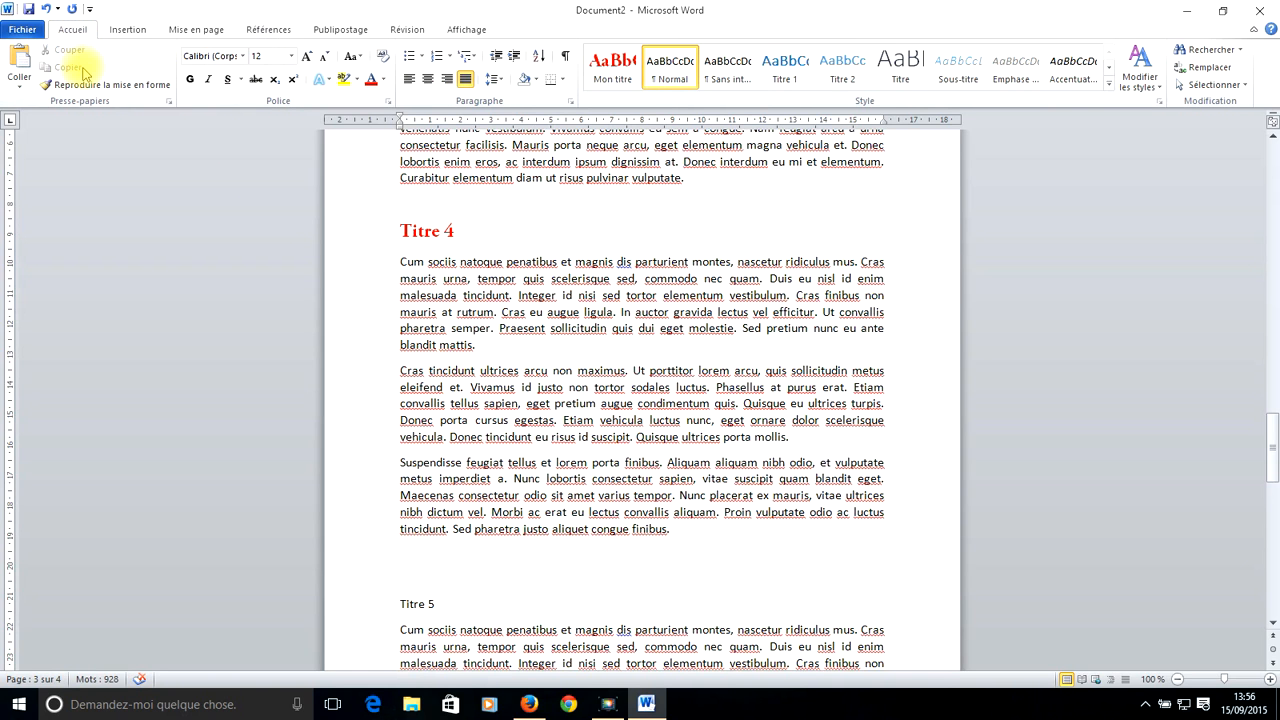
left_click(612, 70)
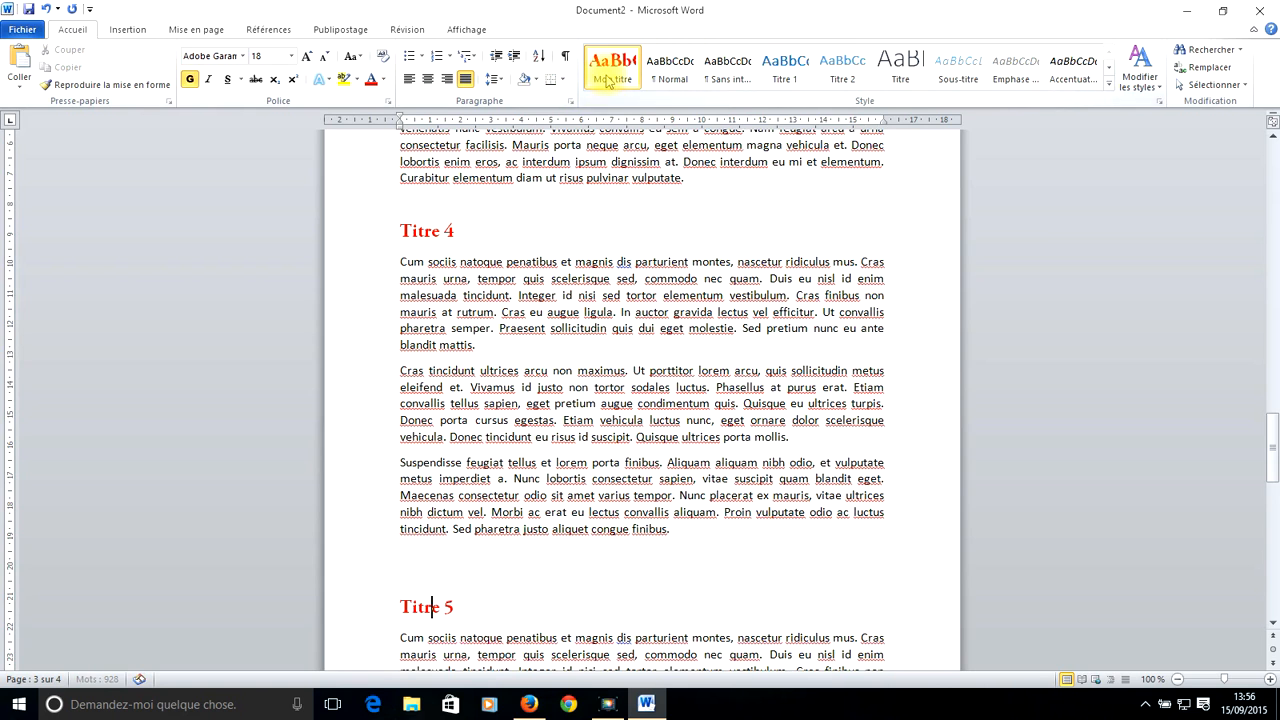
left_click(473, 572)
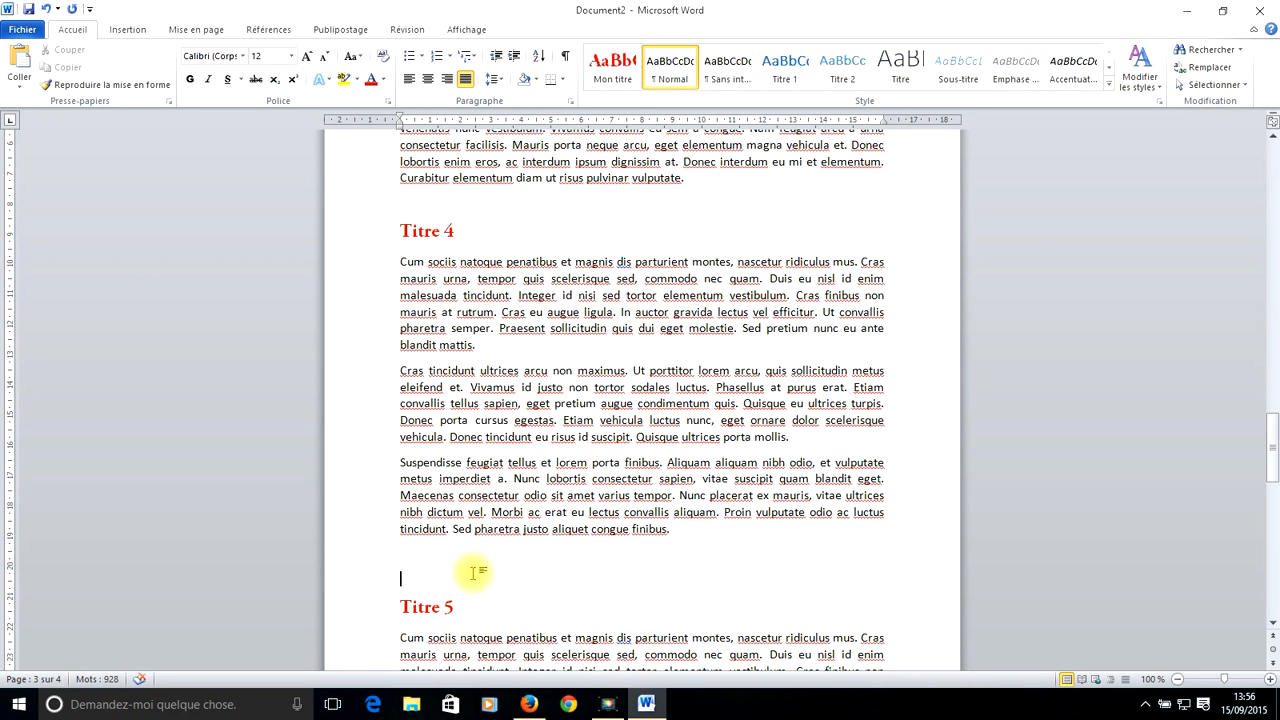
scroll(475, 572, "up", 15)
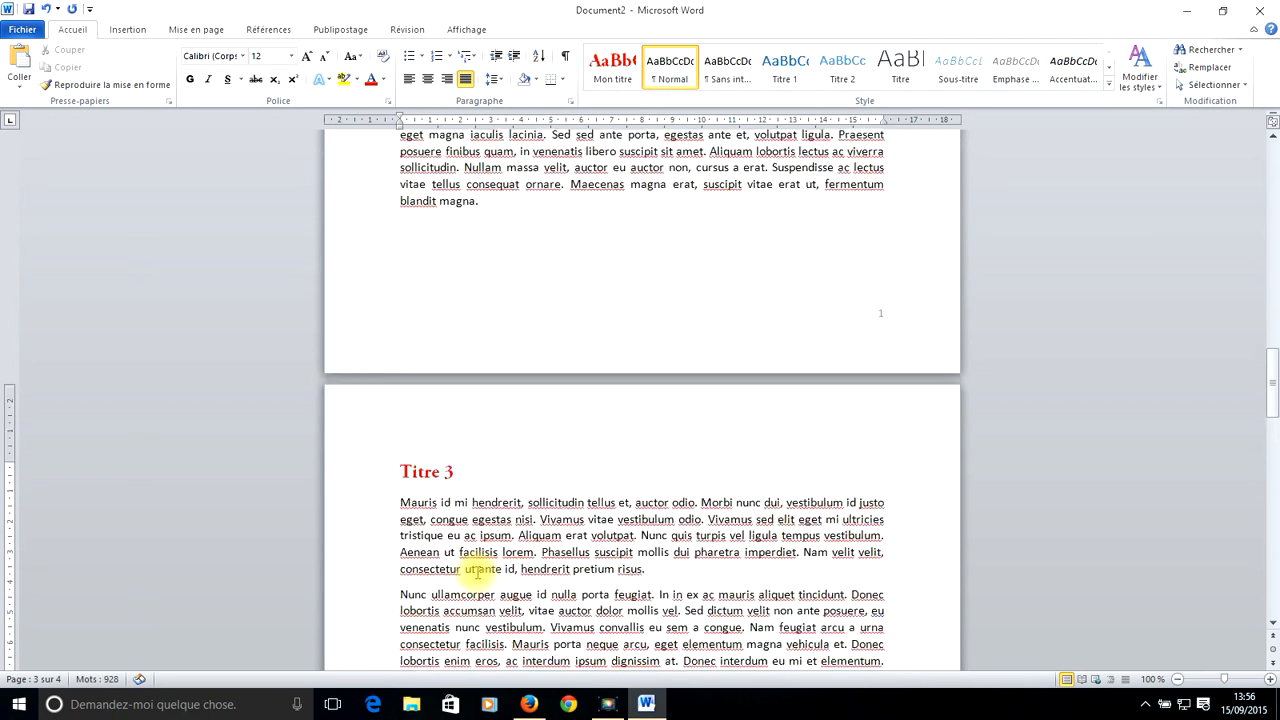
- Update the entire table of contents under SOMMAIRE, not only its page numbers
scroll(477, 571, "up", 15)
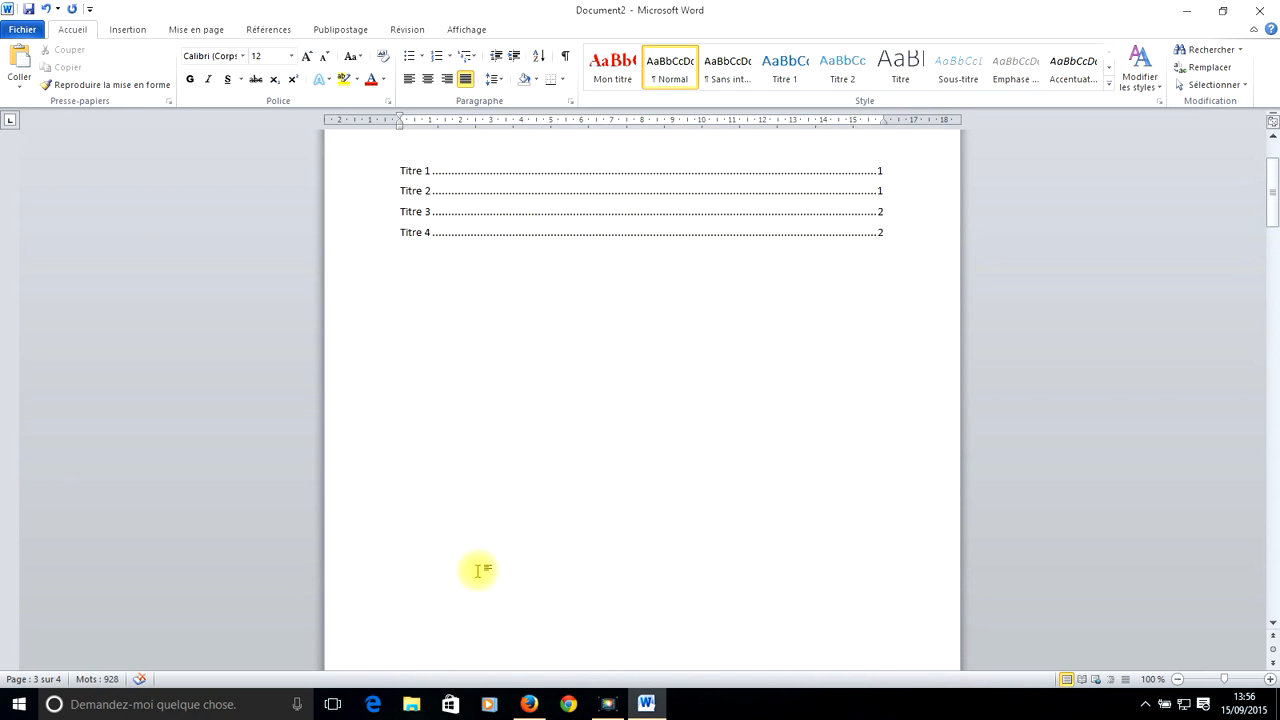
left_click(467, 410)
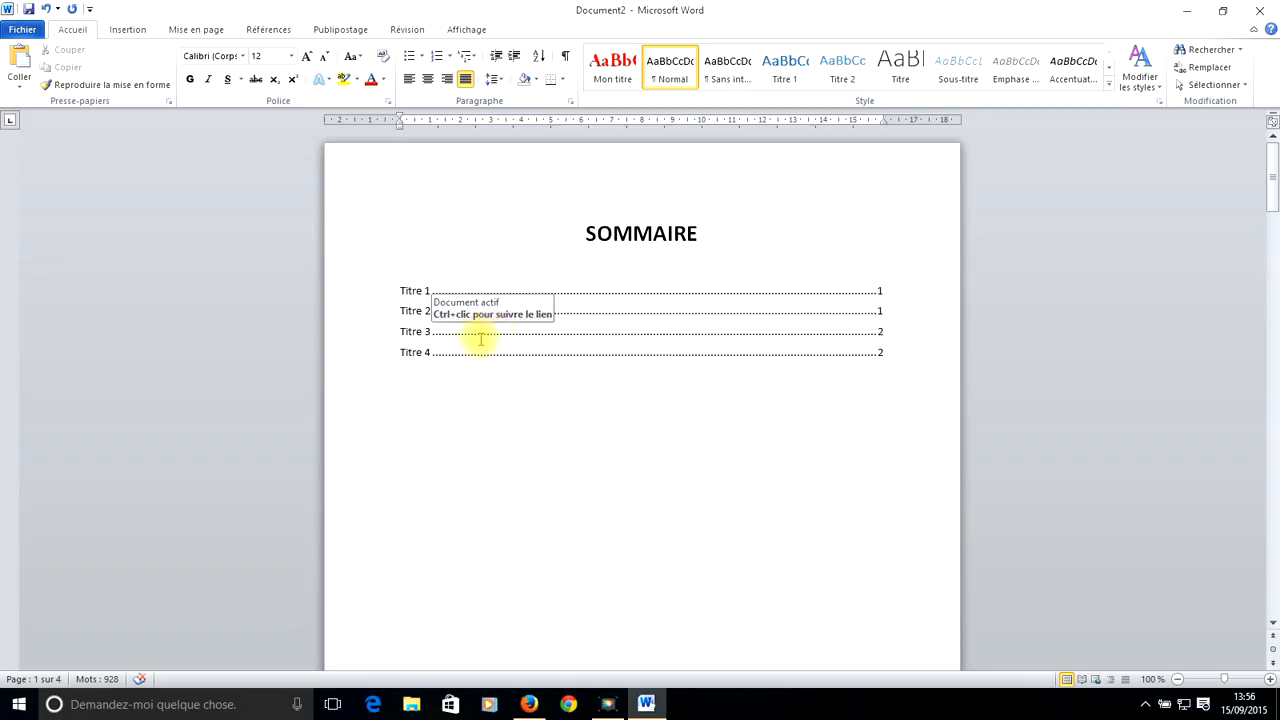
right_click(522, 343)
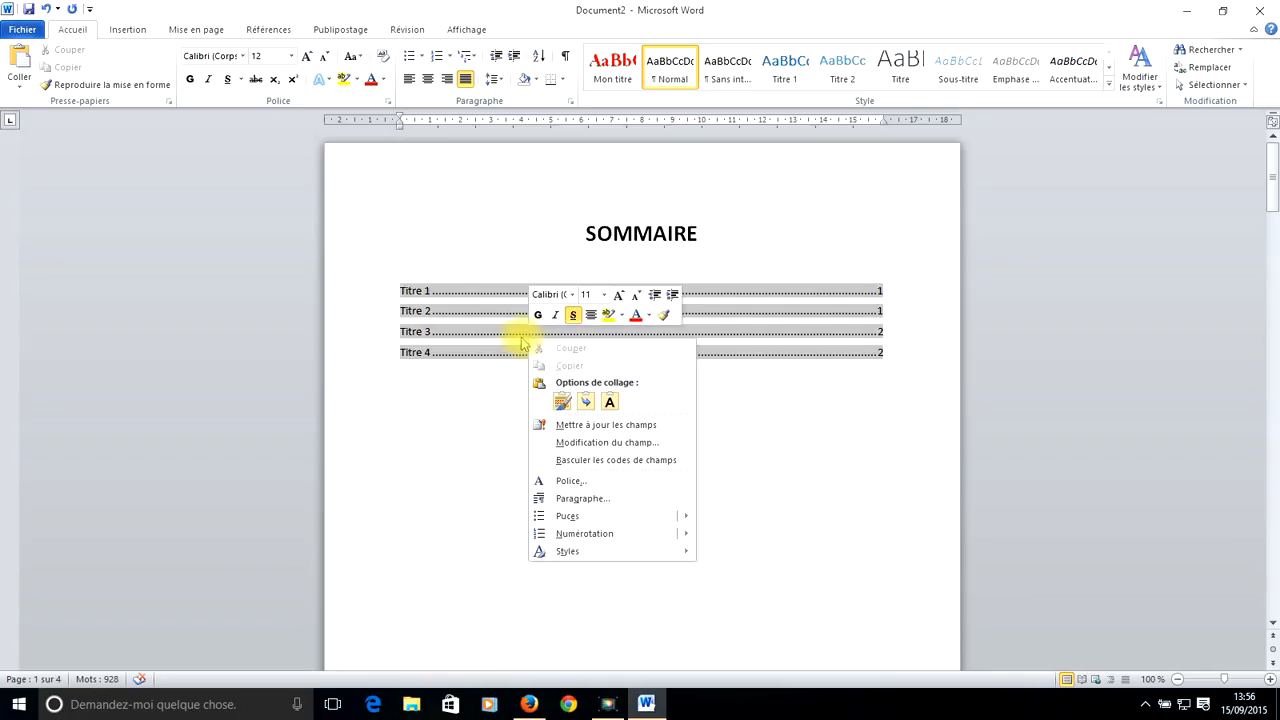
left_click(633, 427)
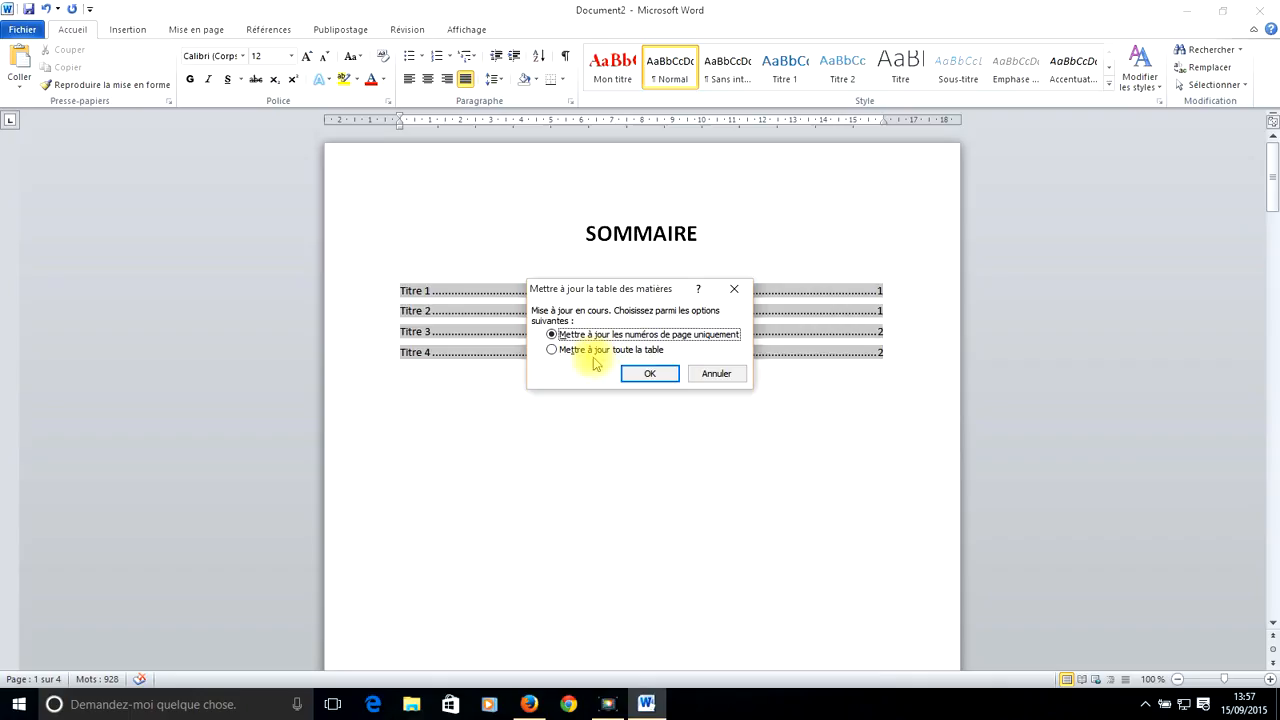
left_click(551, 350)
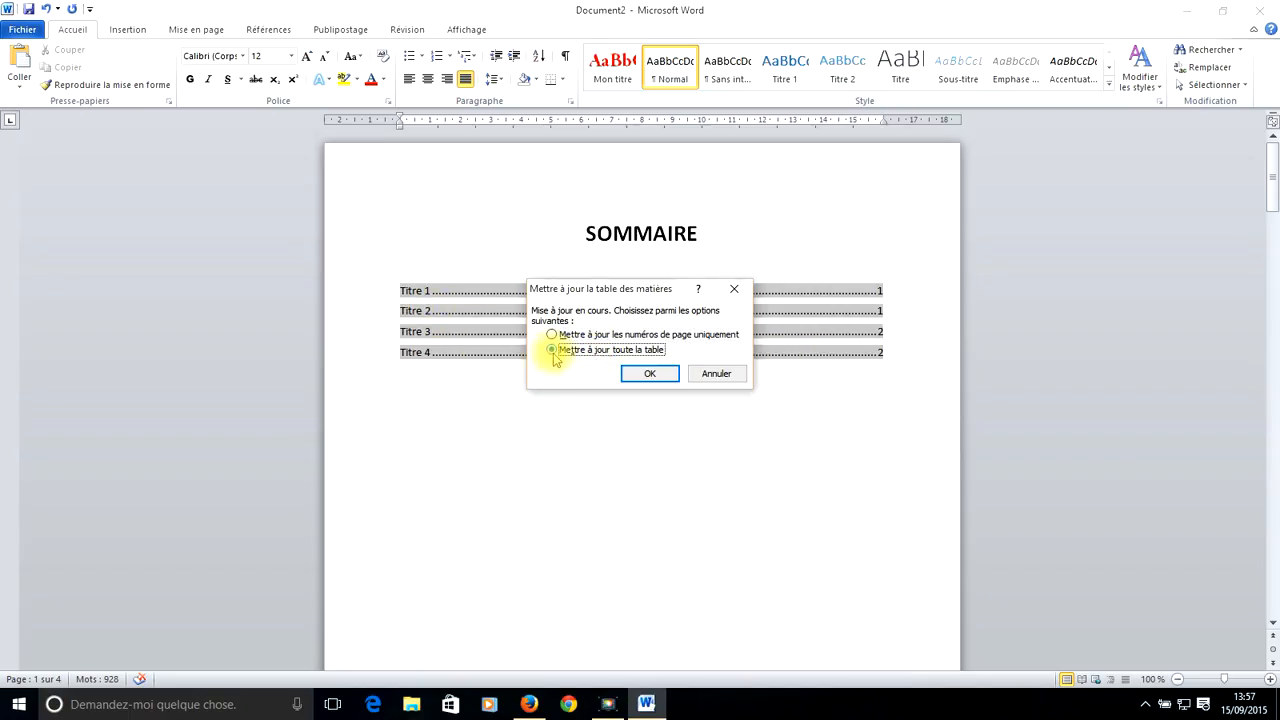
left_click(650, 377)
left_click(431, 377)
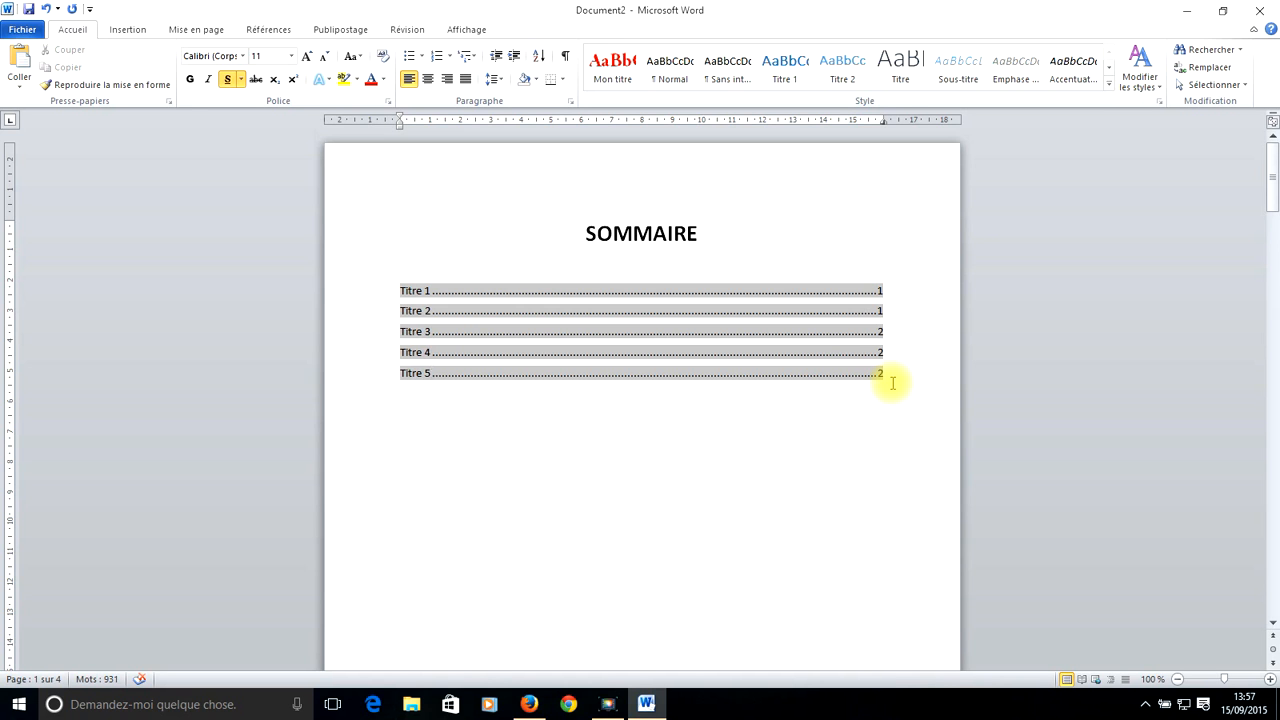
- Add an indented line reading "A . mon sous titre" directly below the Titre 1 heading
scroll(892, 382, "down", 15)
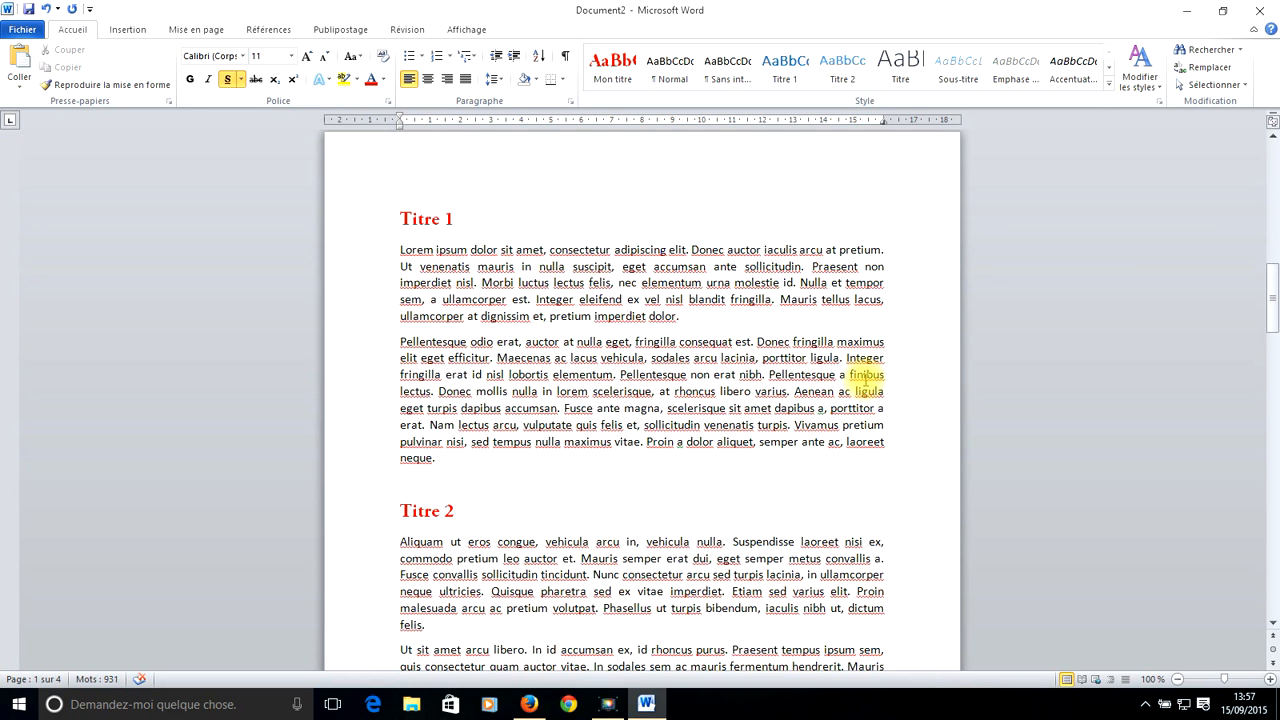
scroll(866, 380, "up", 3)
left_click(468, 372)
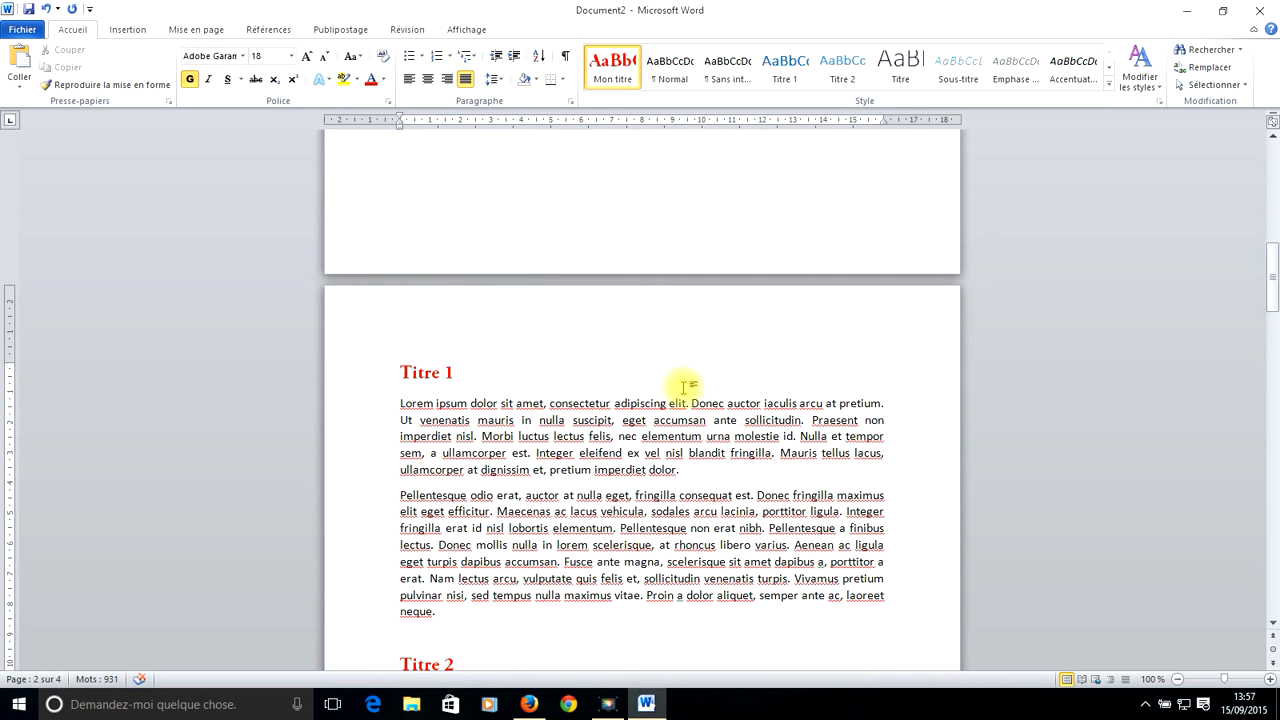
key("Return")
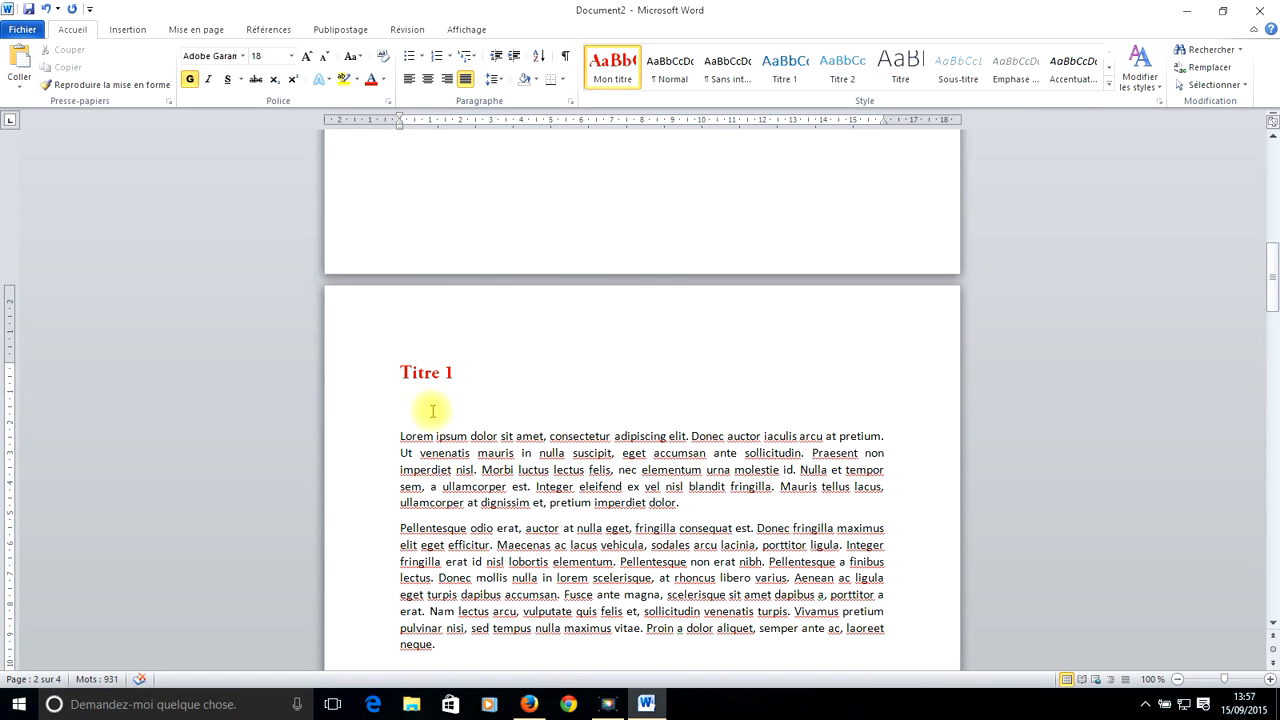
type("A. mon sous titre")
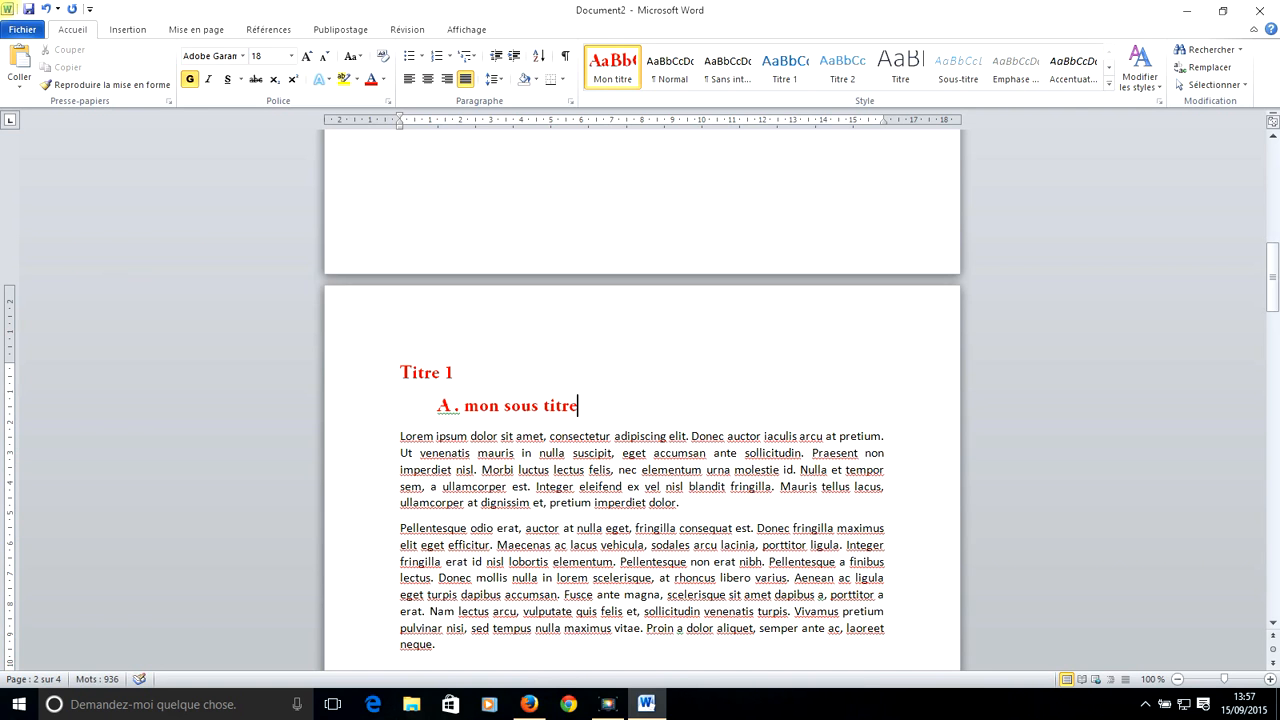
- Change the font colour of the "A . mon sous titre" subheading to the standard dark blue
left_click_drag(557, 406, 448, 410)
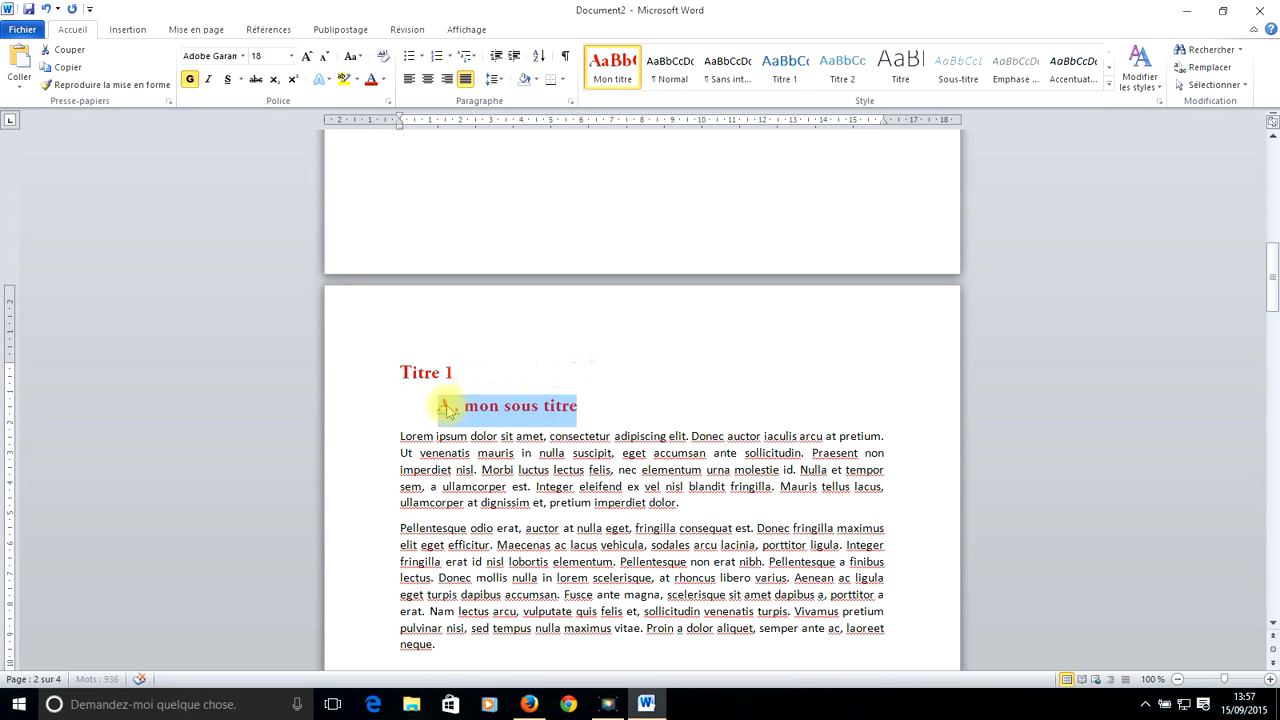
left_click(383, 80)
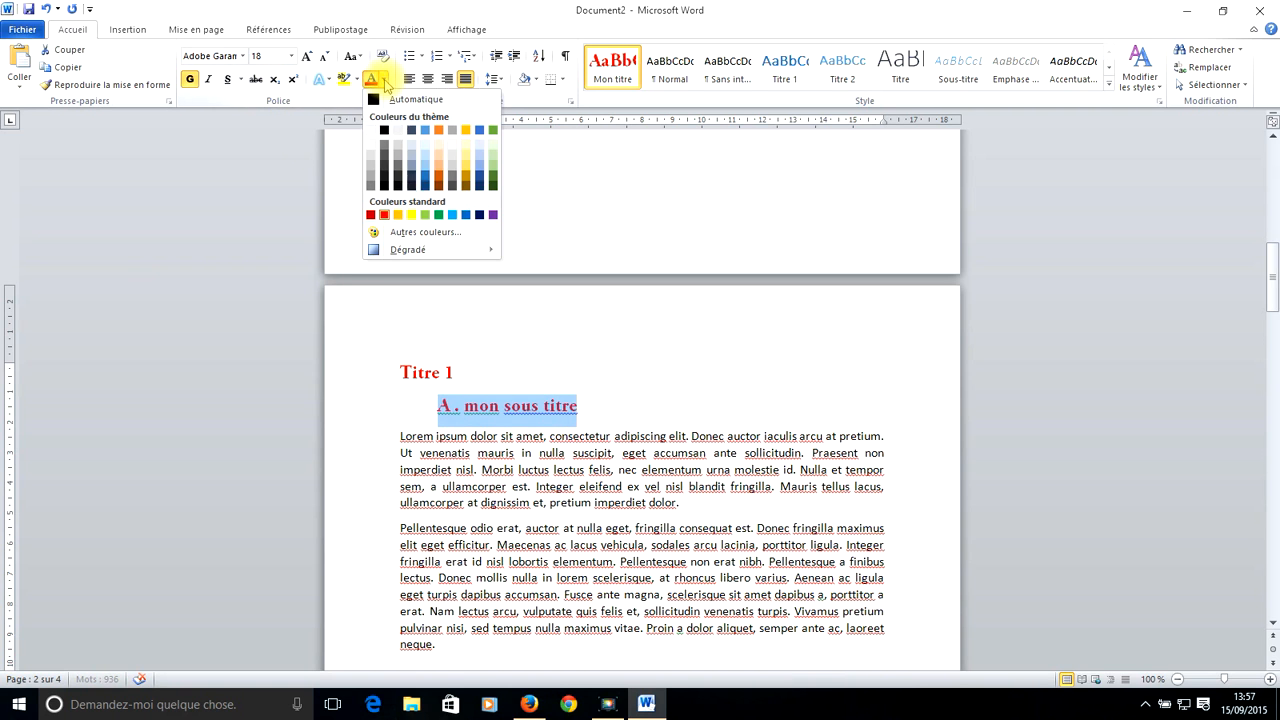
left_click(424, 214)
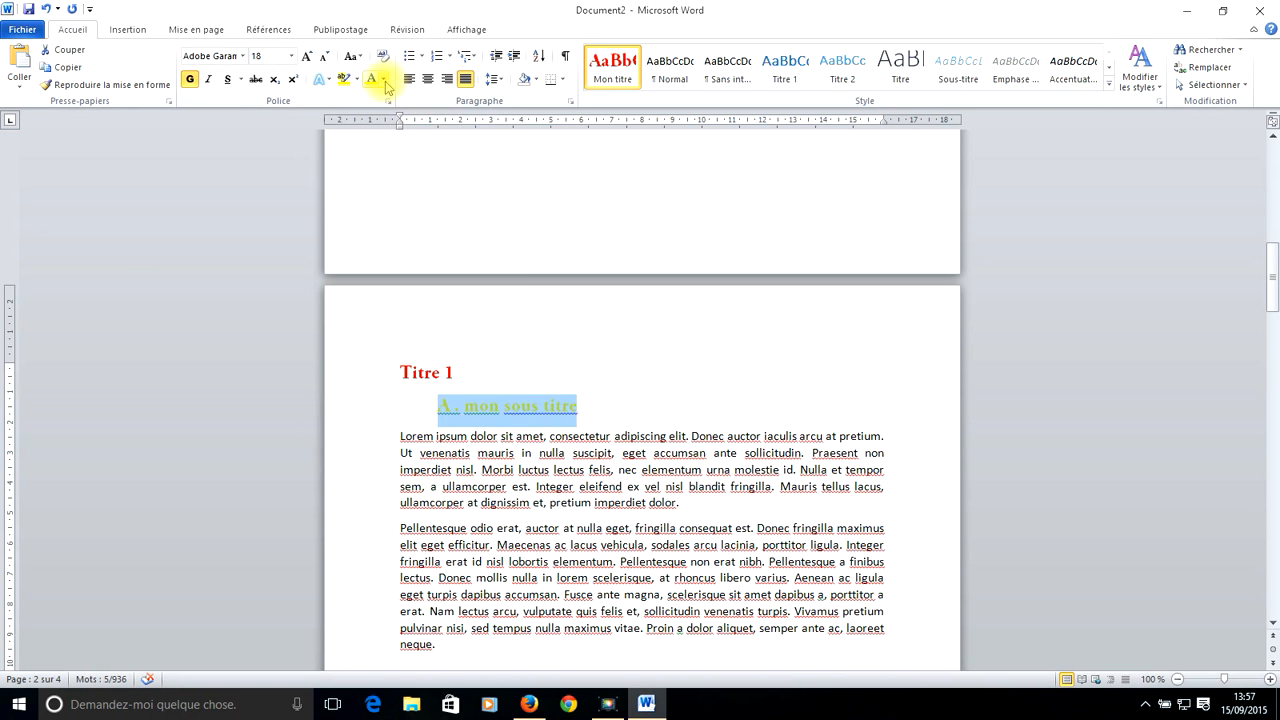
left_click(386, 84)
left_click(482, 213)
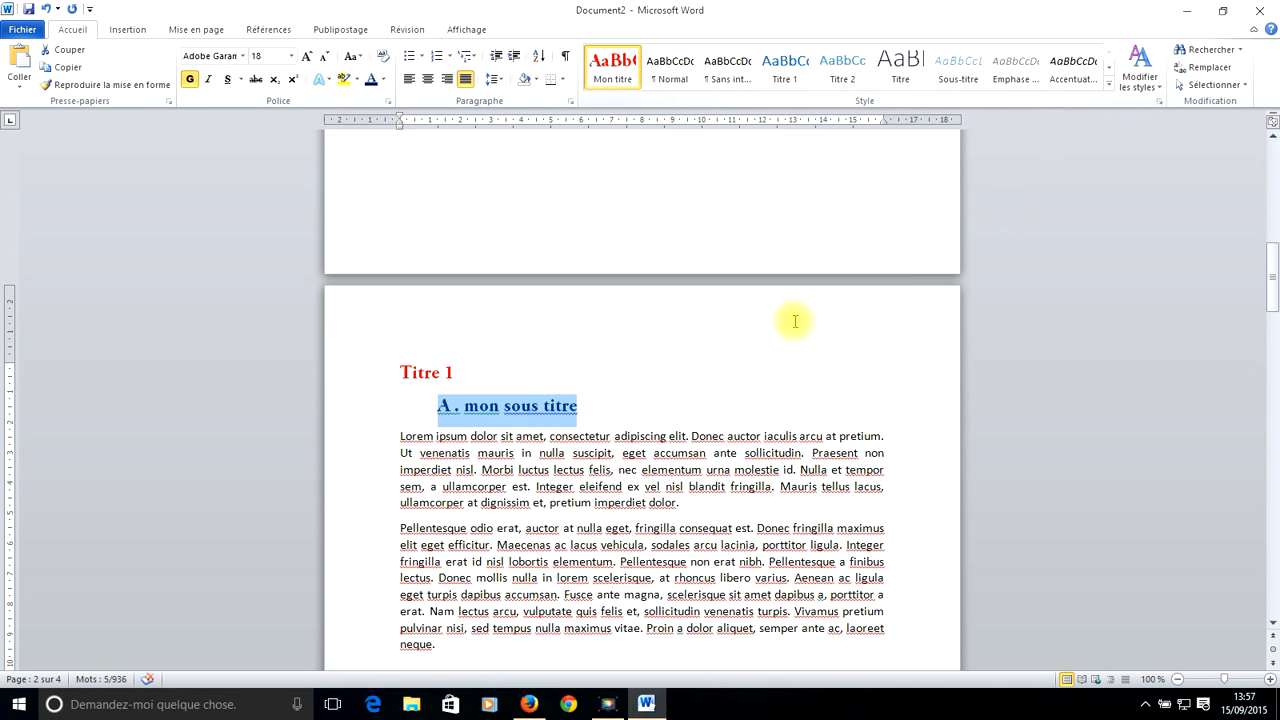
left_click(640, 400)
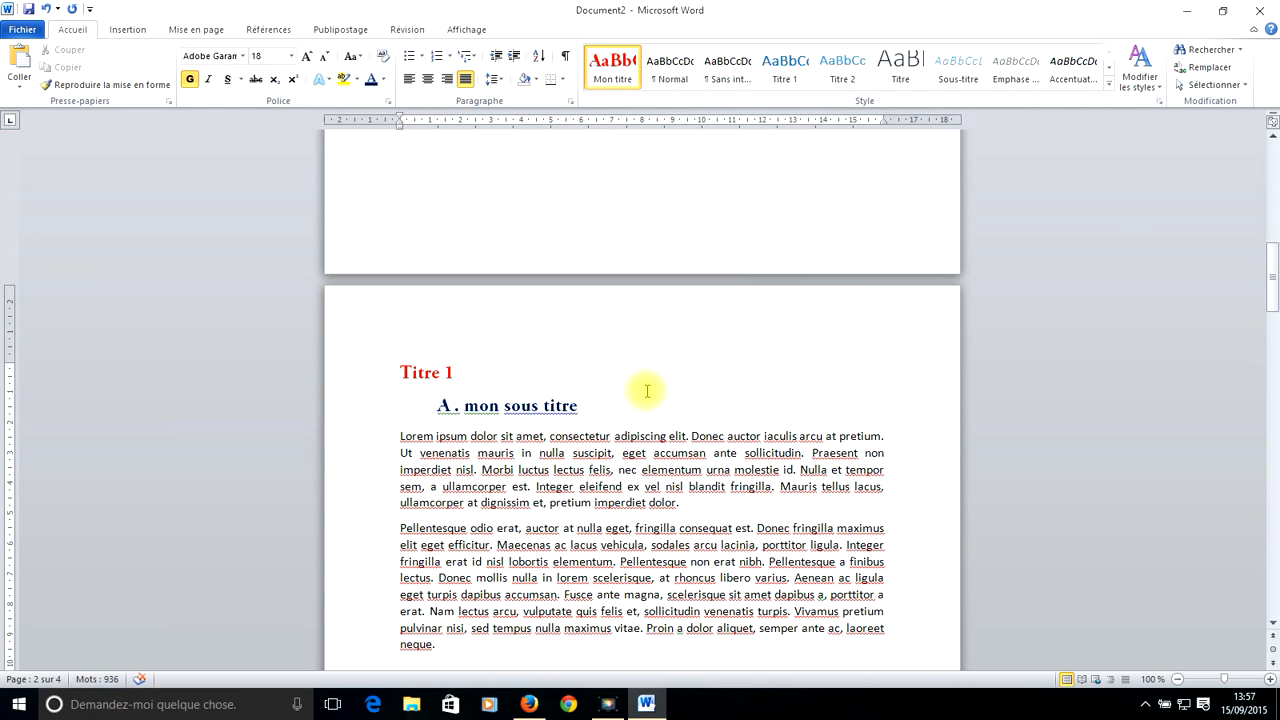
- Enlarge the text of the Titre 5 entry in the table of contents and make it bold
scroll(570, 510, "up", 12)
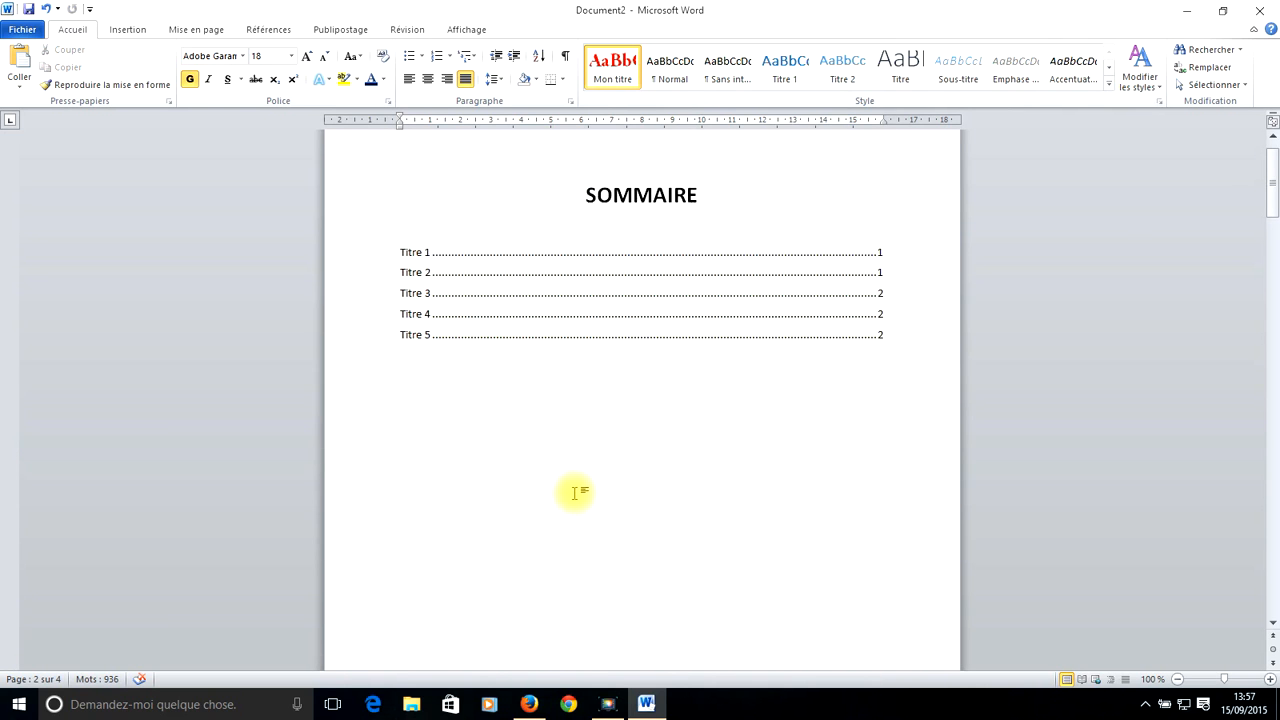
scroll(578, 495, "up", 1)
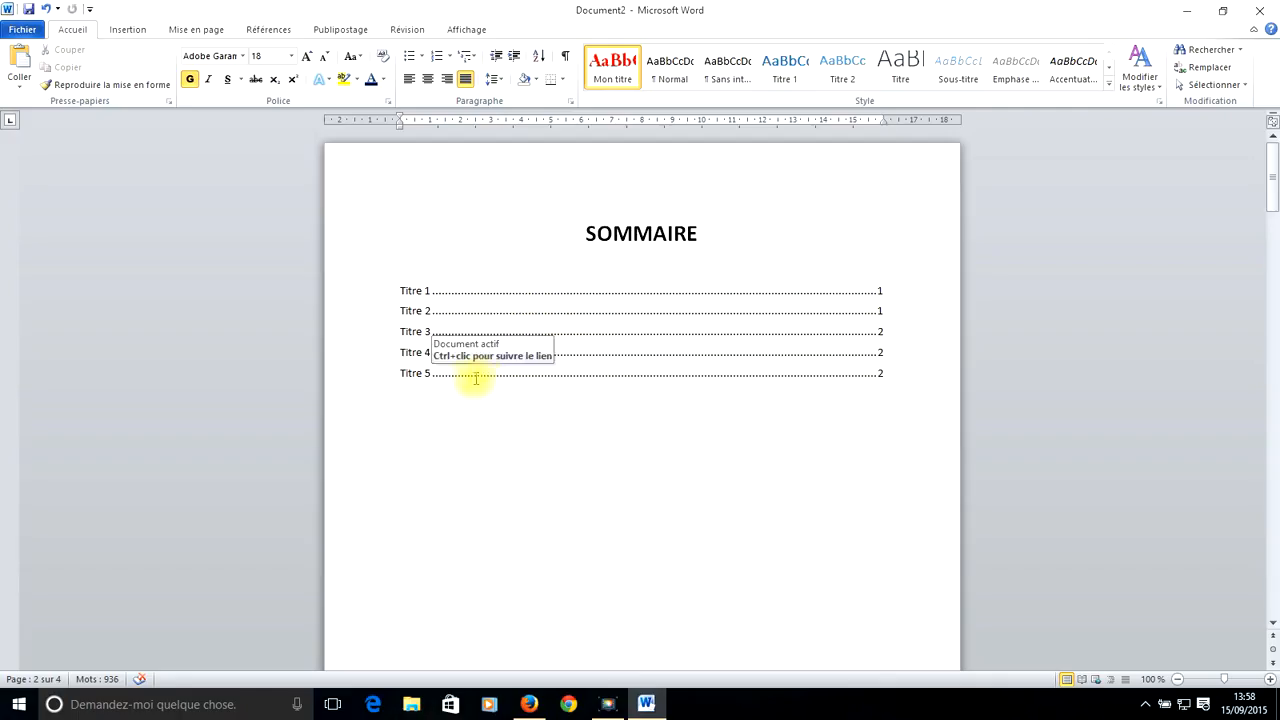
left_click(417, 370)
left_click_drag(405, 370, 399, 373)
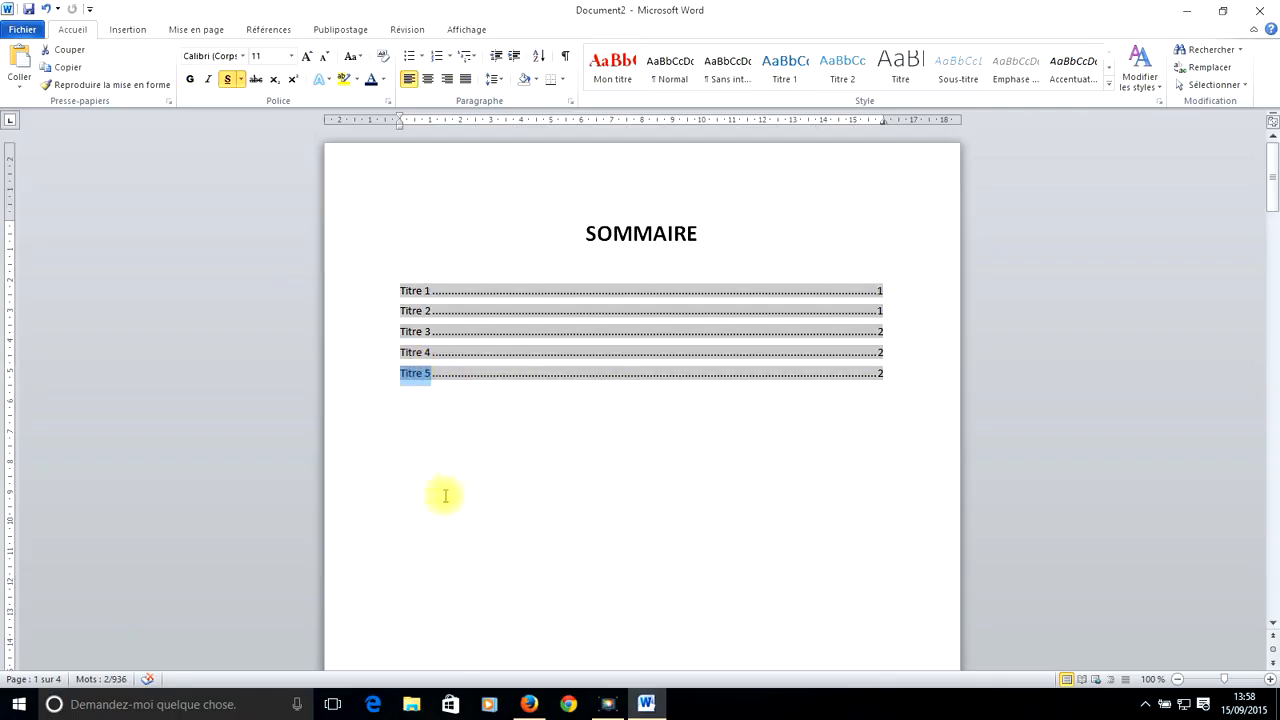
left_click(291, 56)
left_click(264, 170)
left_click(430, 350)
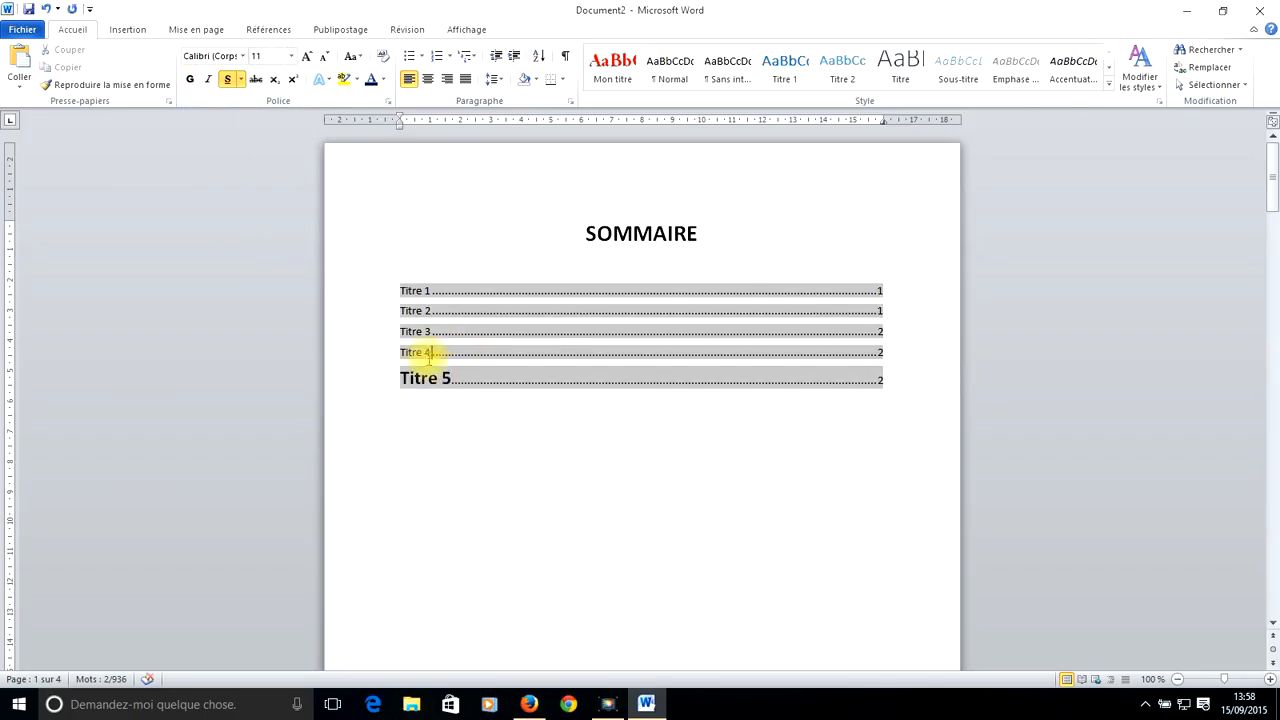